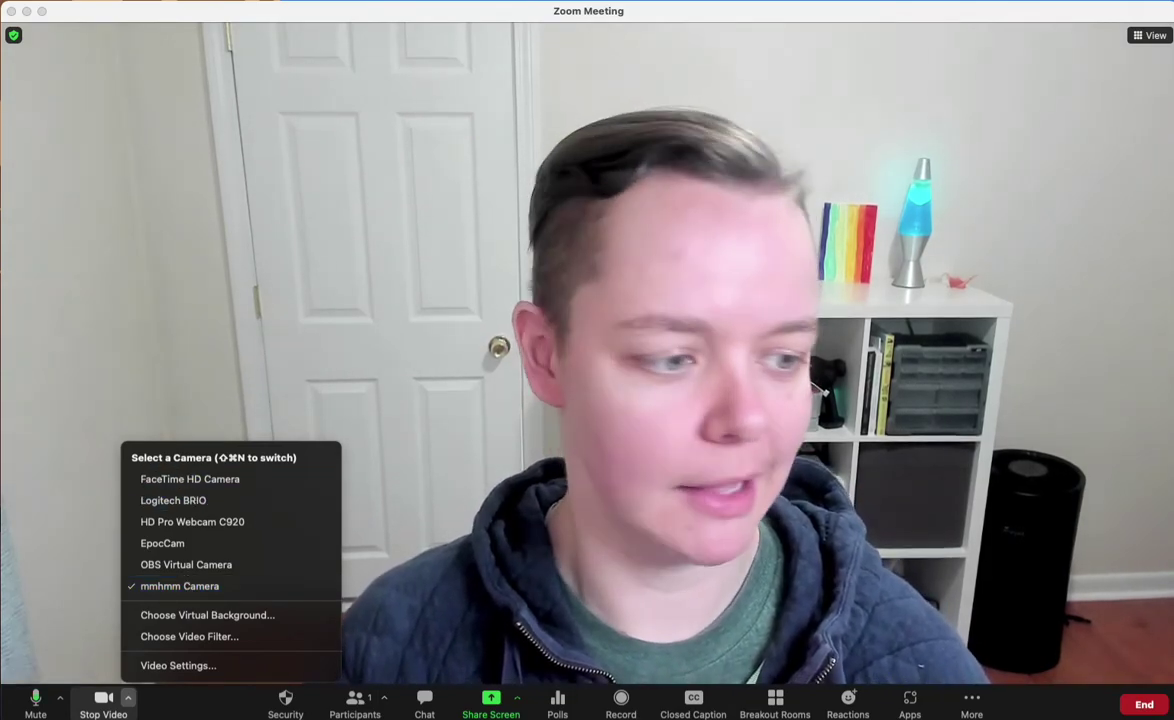
# Dismiss Zoom's camera list and switch to the mmhmm window showing the Brain Jam presentation.
pyautogui.press('super+Tab')
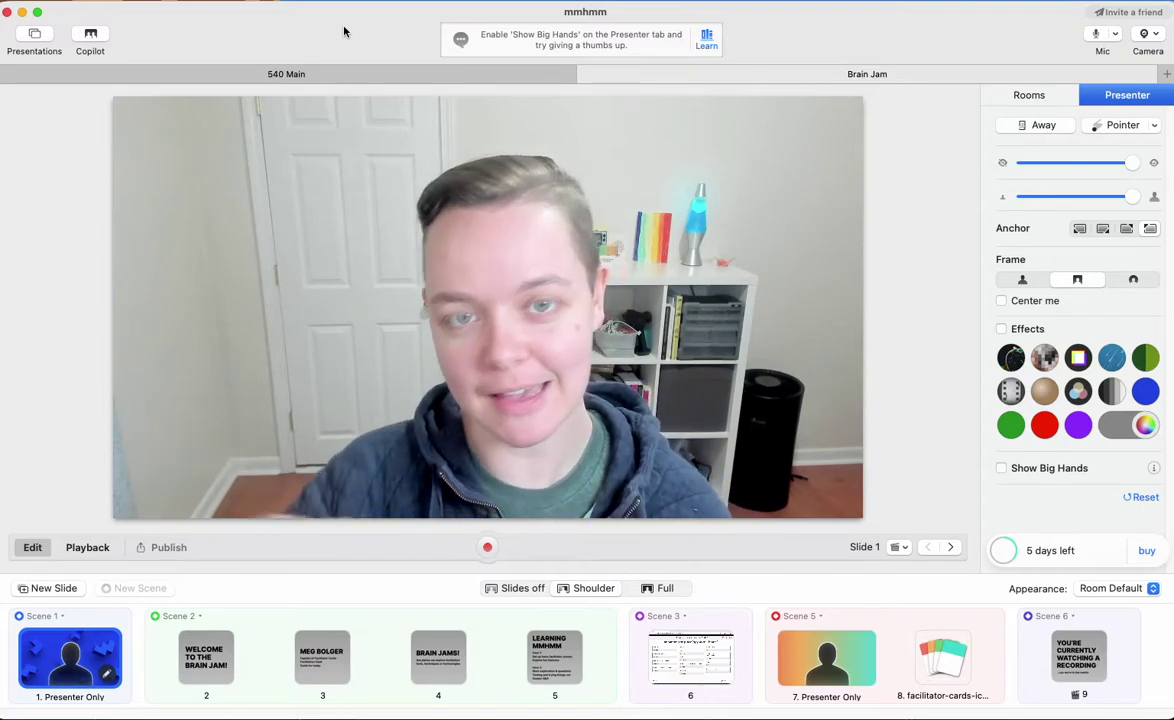
# Preview the Brain Jam slides through the facilitator cards, then start a new Untitled presentation.
pyautogui.click(224, 672)
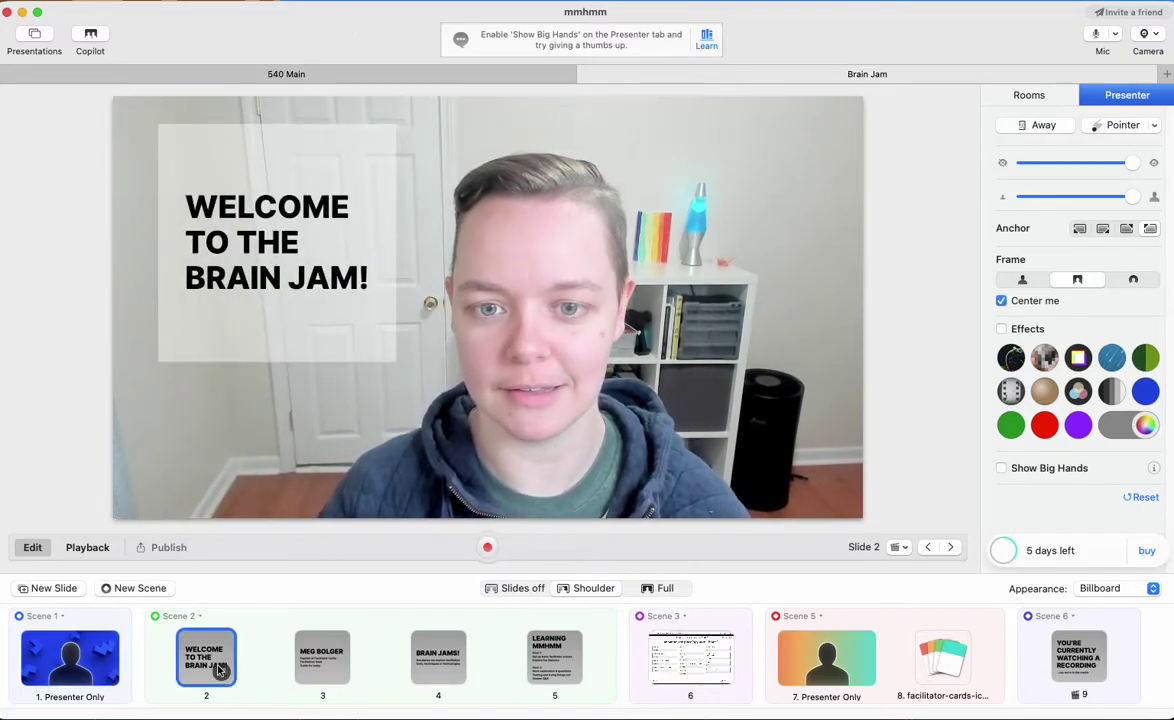
pyautogui.press('Right')
pyautogui.press('Right')
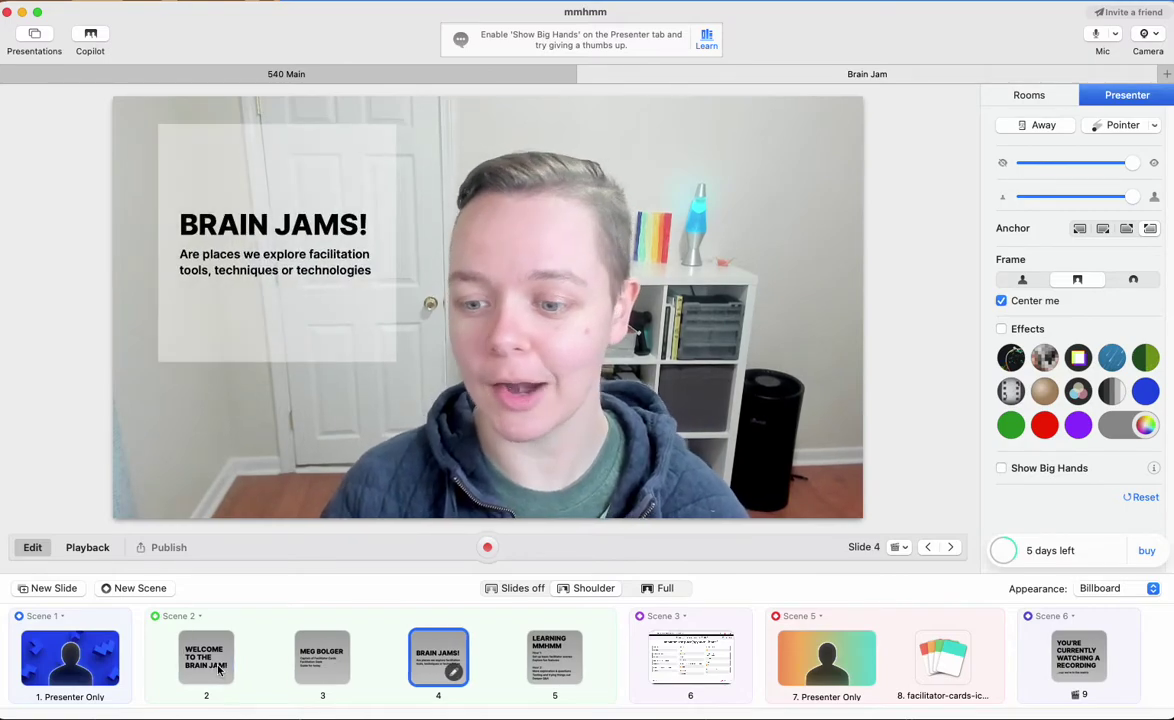
pyautogui.click(688, 655)
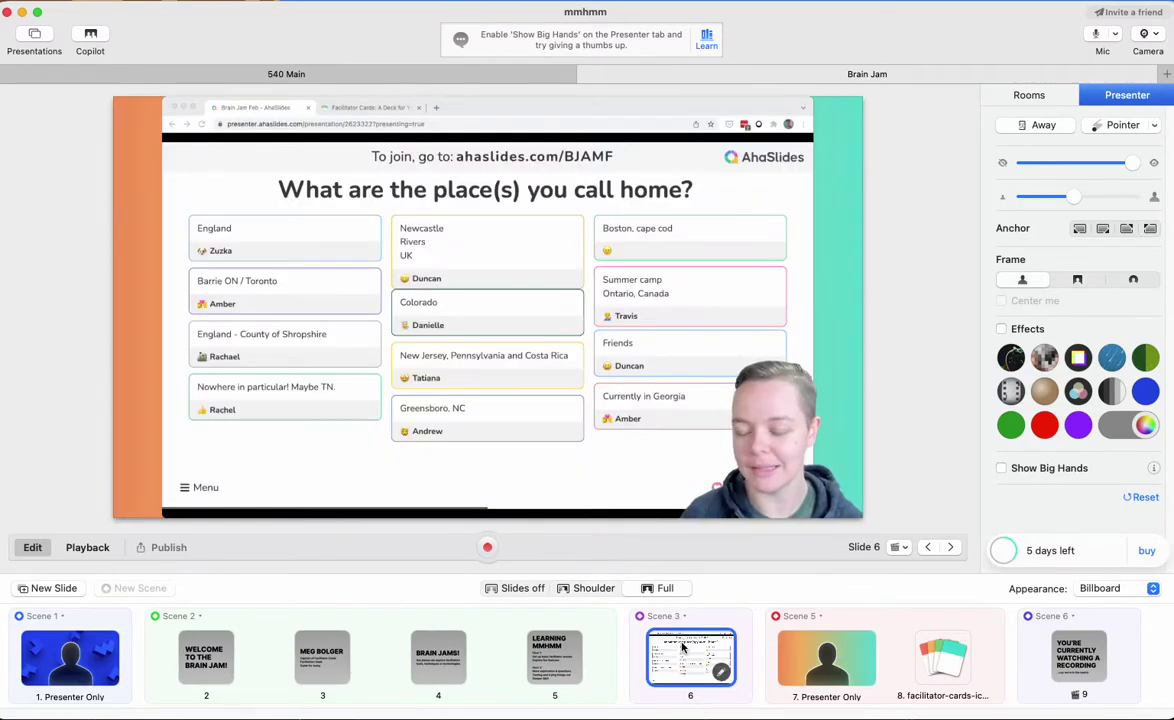
pyautogui.click(955, 678)
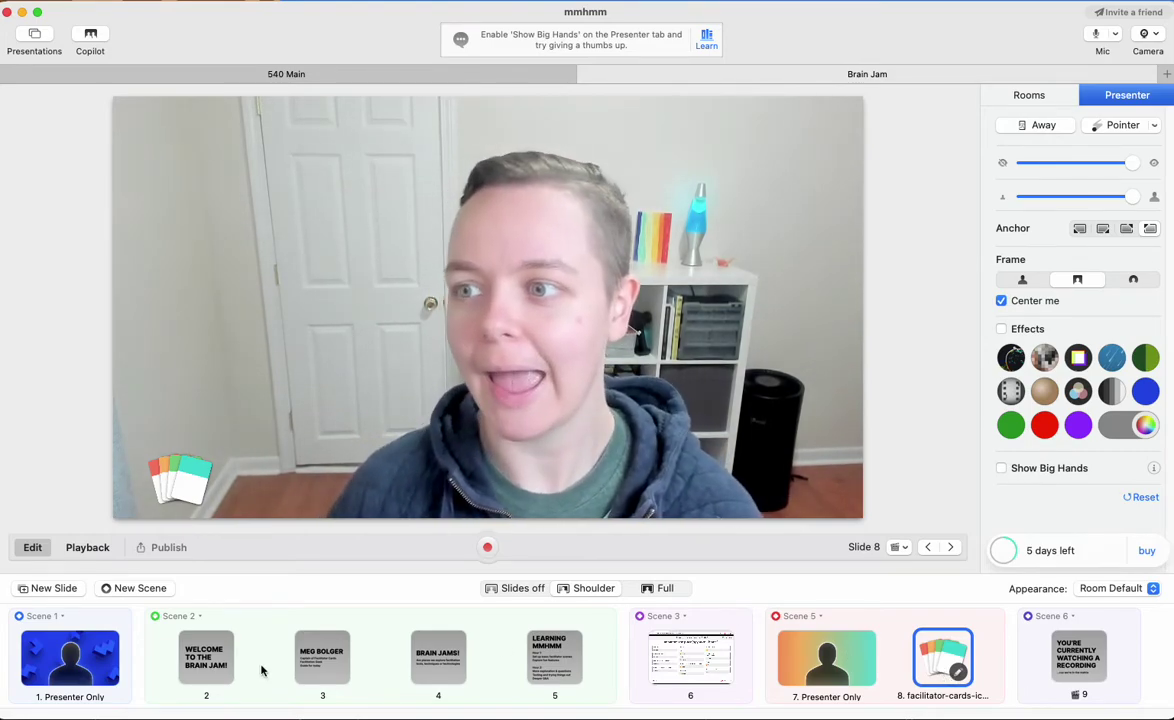
pyautogui.click(1165, 76)
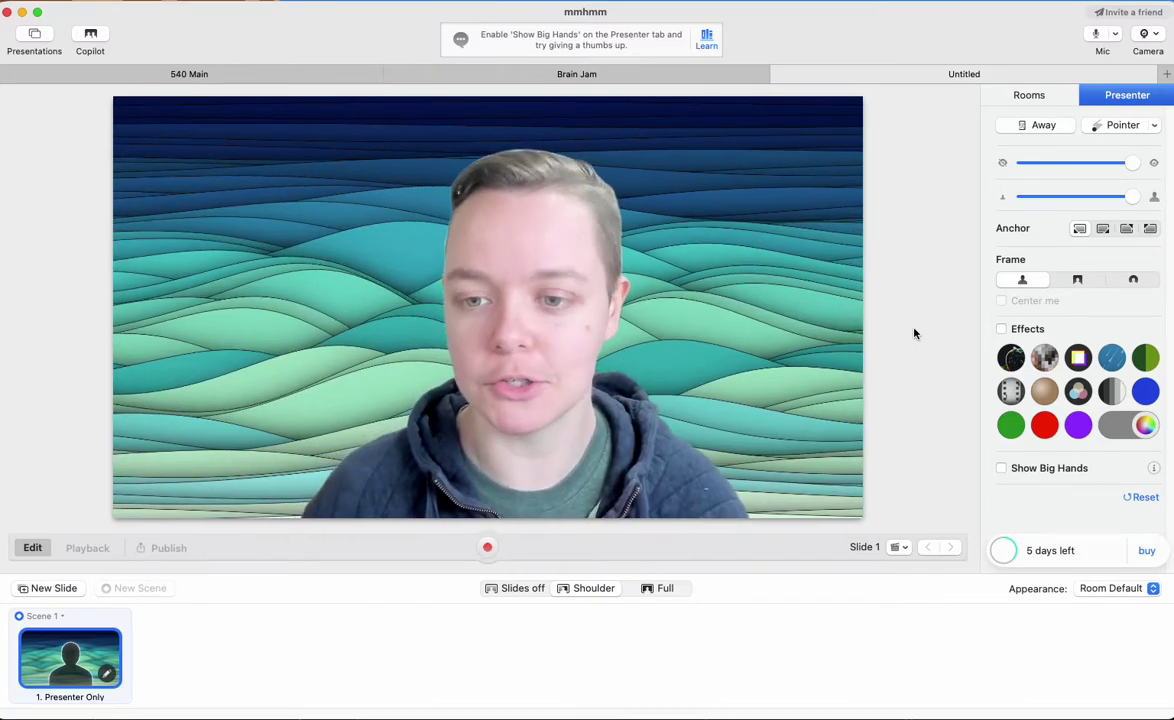
# Try the White Shelves, Blue Blocks and Pinball Arcade rooms, then return to Waves and presenter settings.
pyautogui.click(1000, 95)
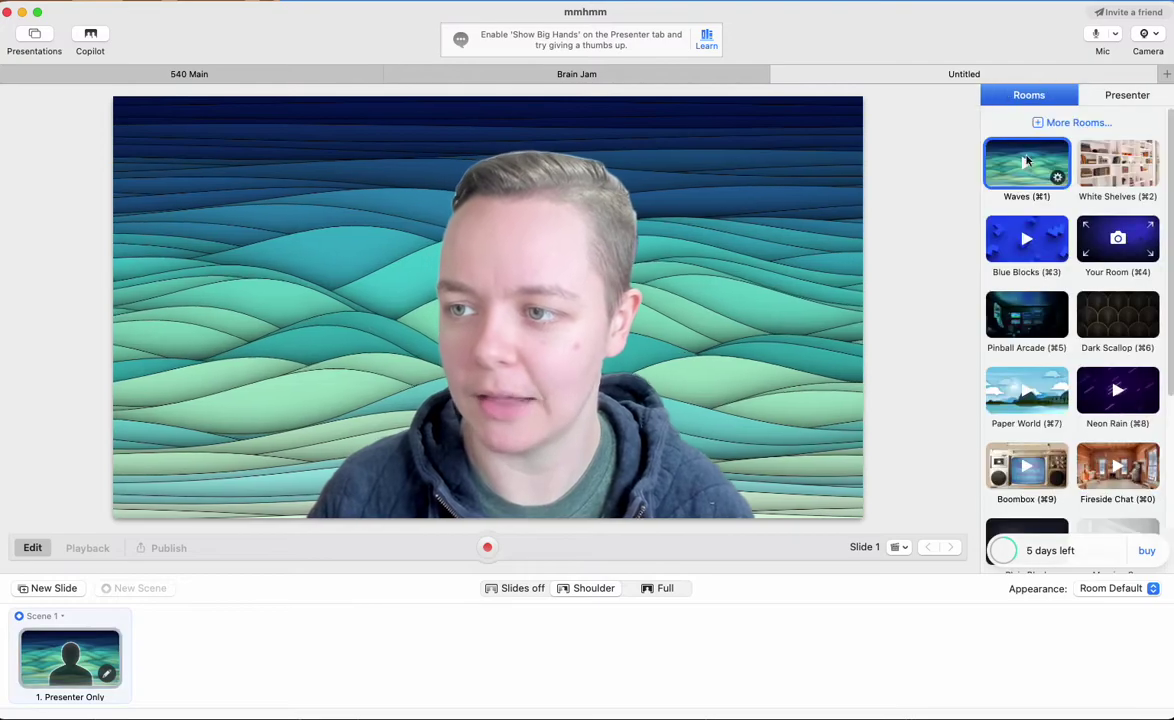
pyautogui.click(1120, 168)
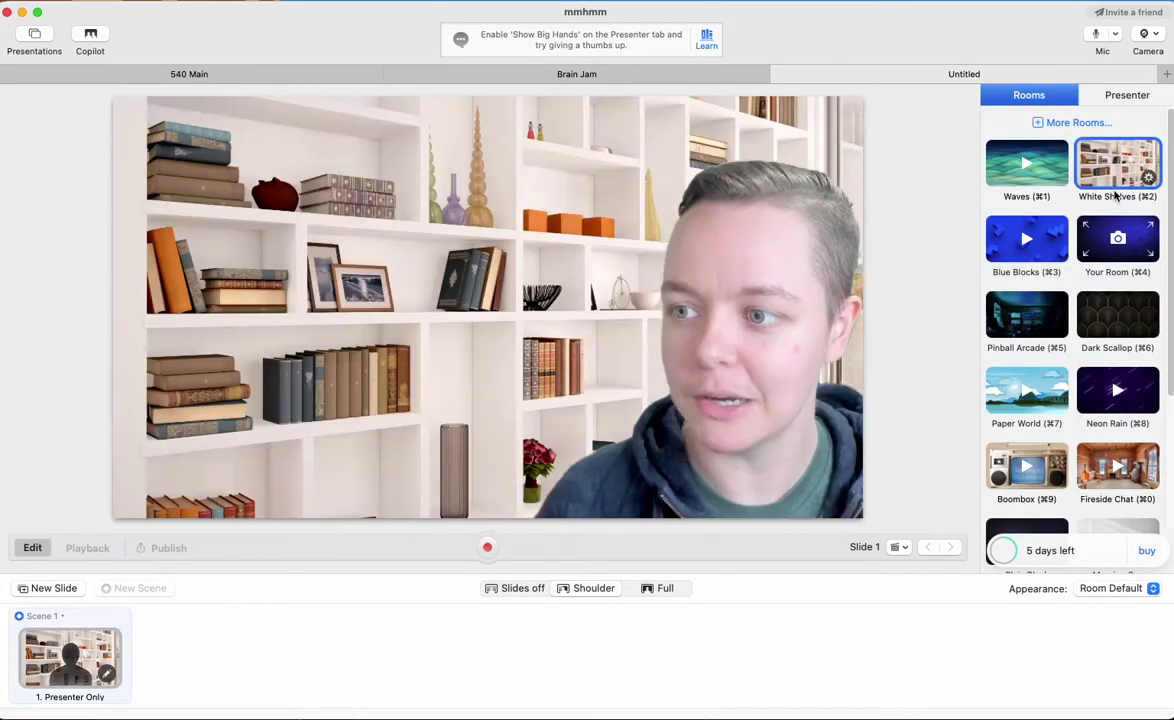
pyautogui.click(1054, 265)
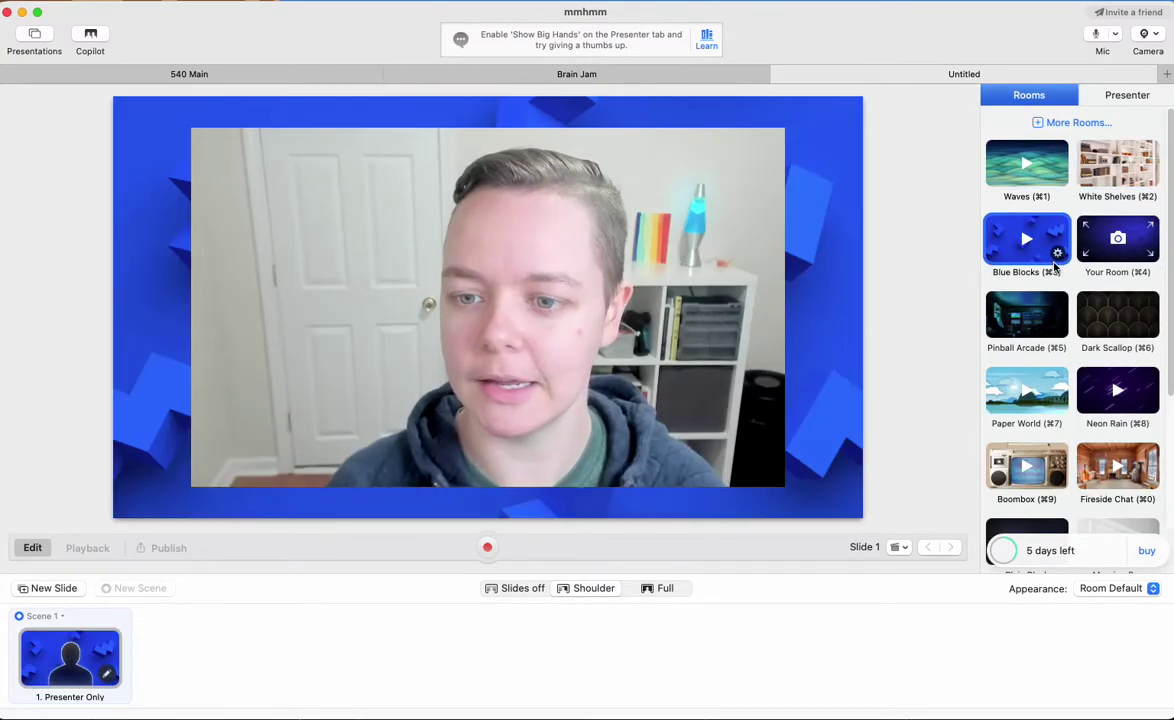
pyautogui.click(1058, 328)
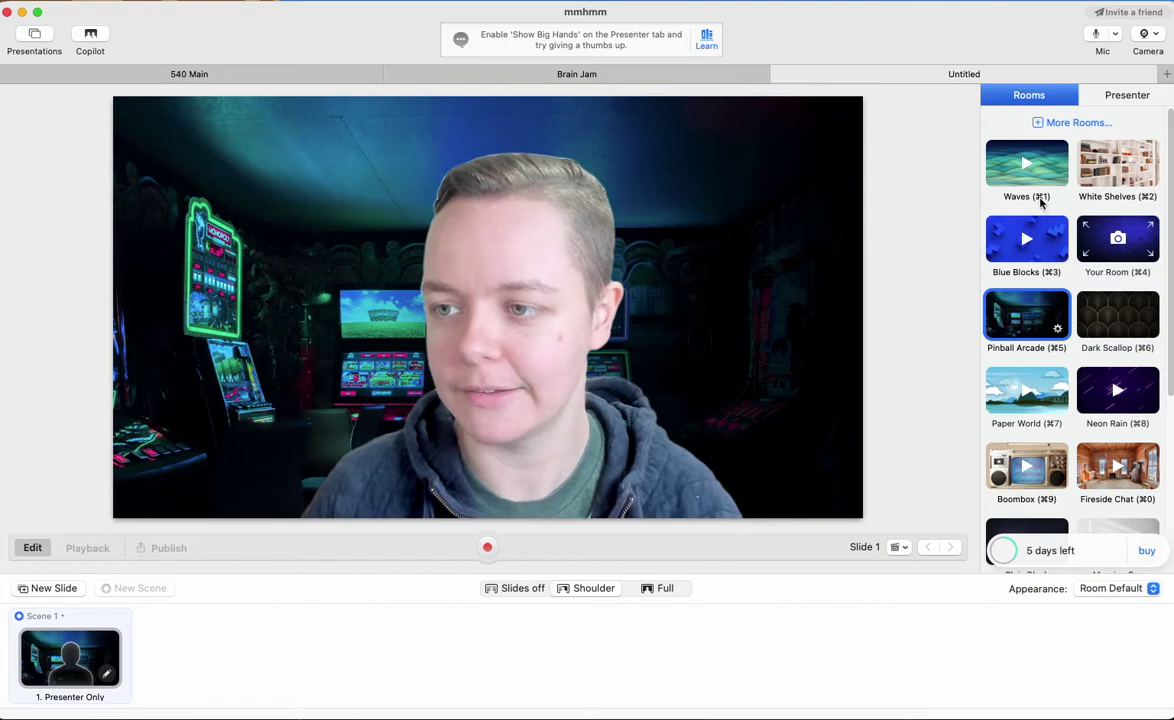
pyautogui.click(1061, 167)
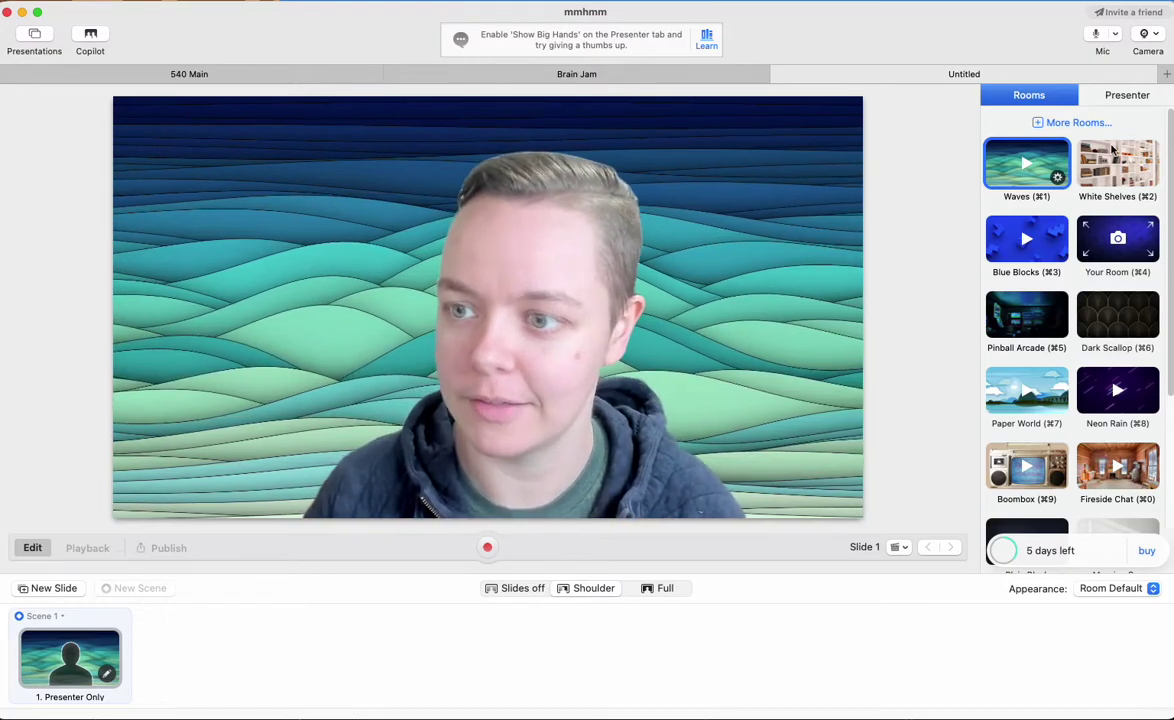
pyautogui.click(1132, 98)
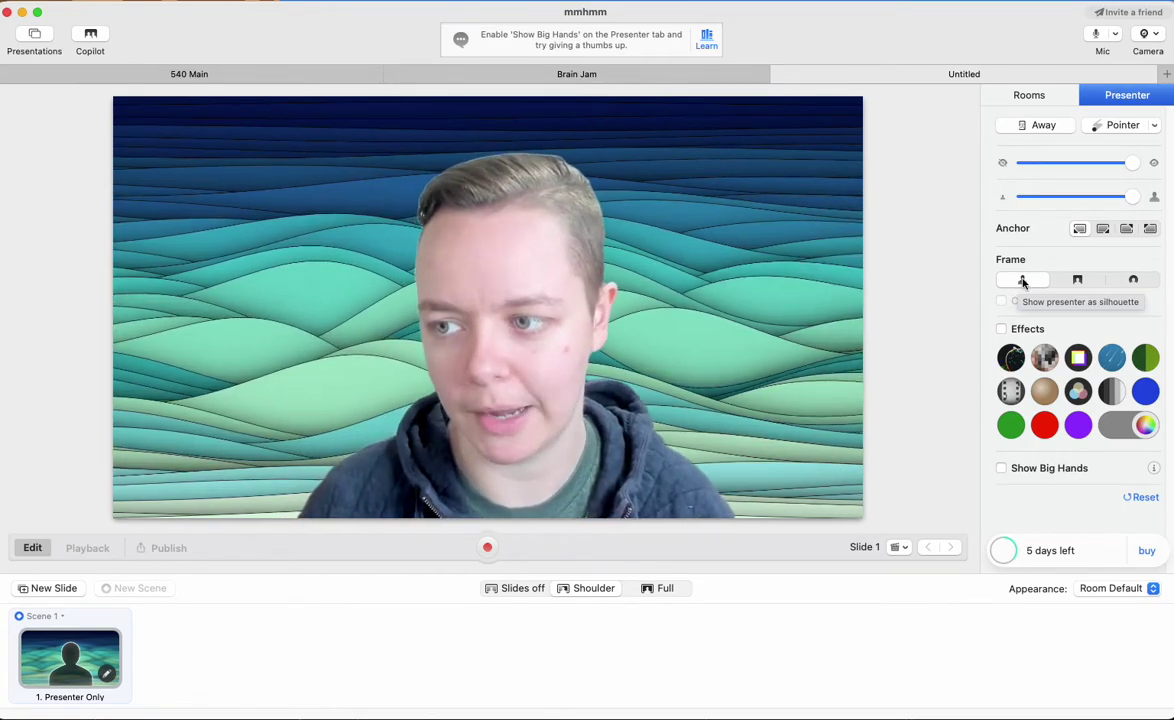
# Set the presenter Frame to the full camera view and uncheck Center me.
pyautogui.click(1084, 286)
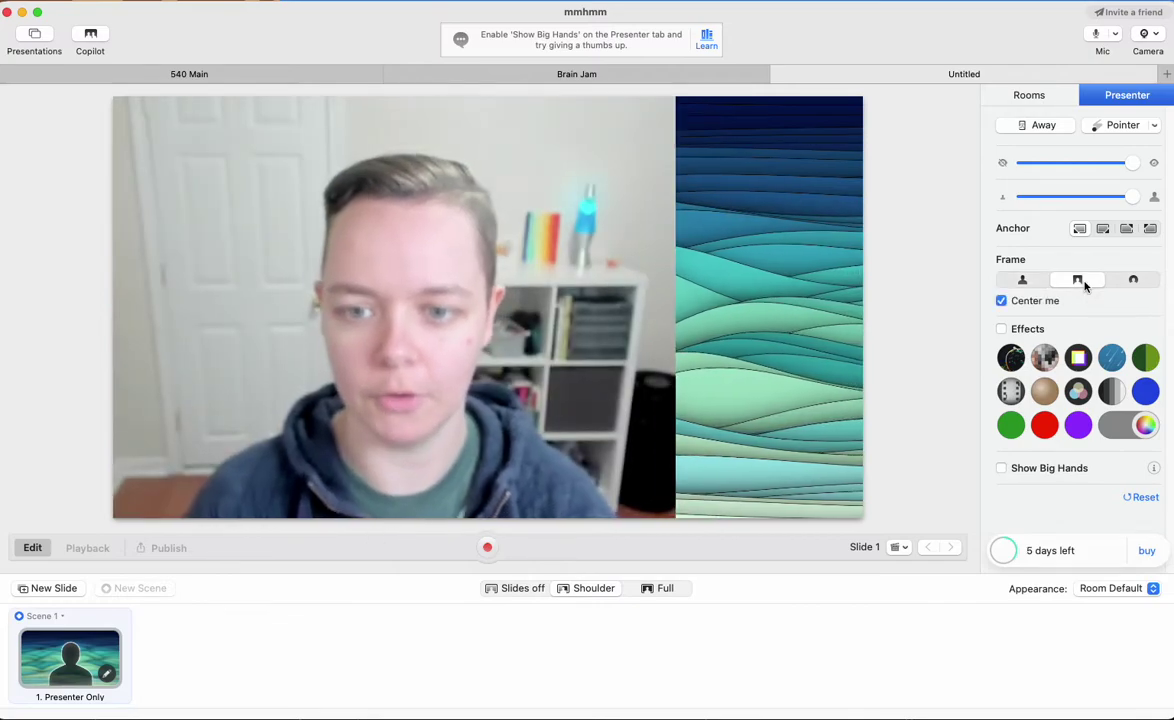
pyautogui.moveTo(660, 309)
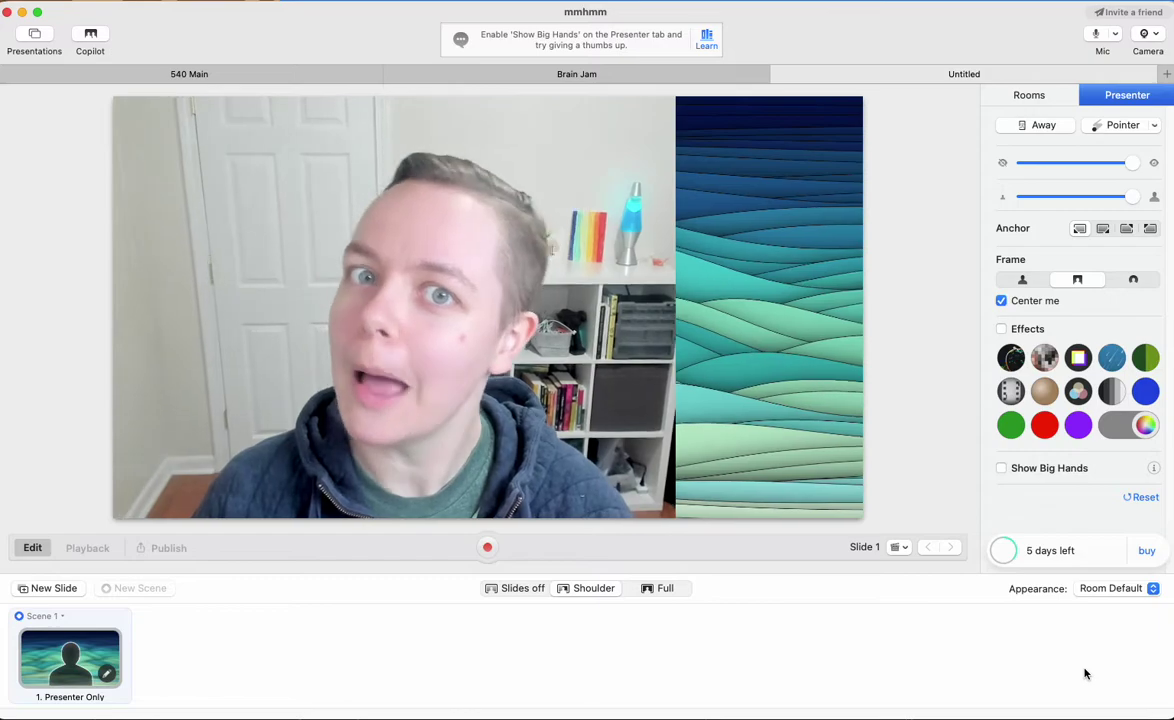
pyautogui.click(1035, 307)
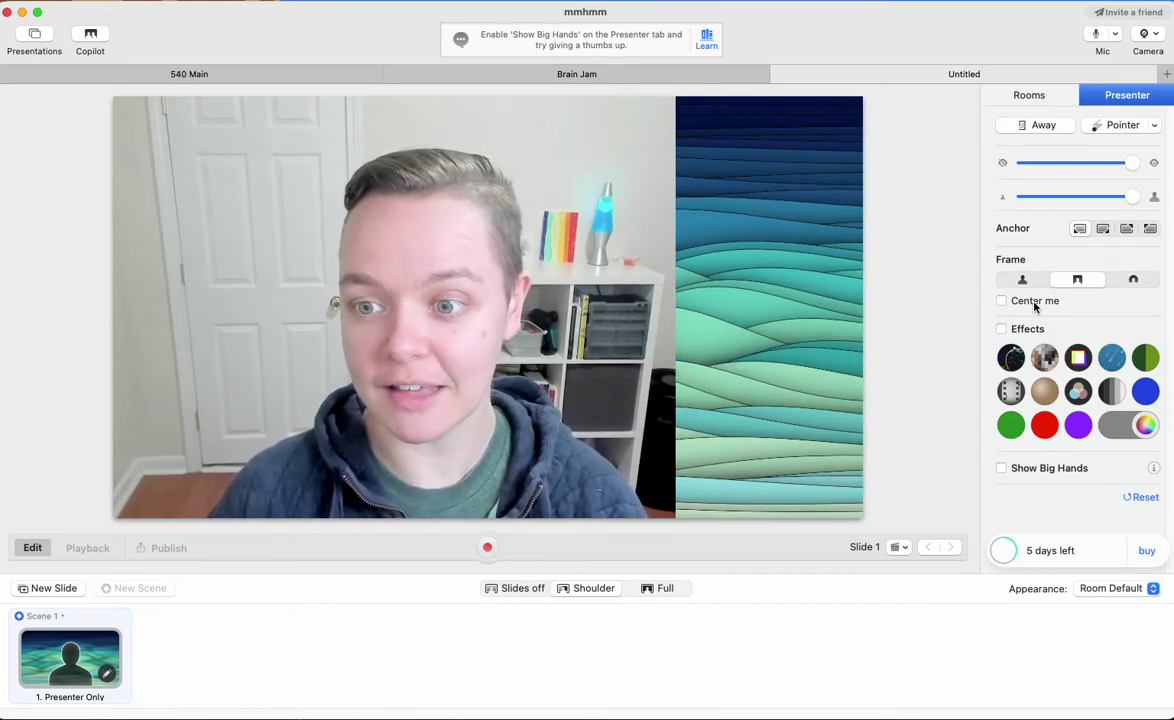
pyautogui.moveTo(620, 420)
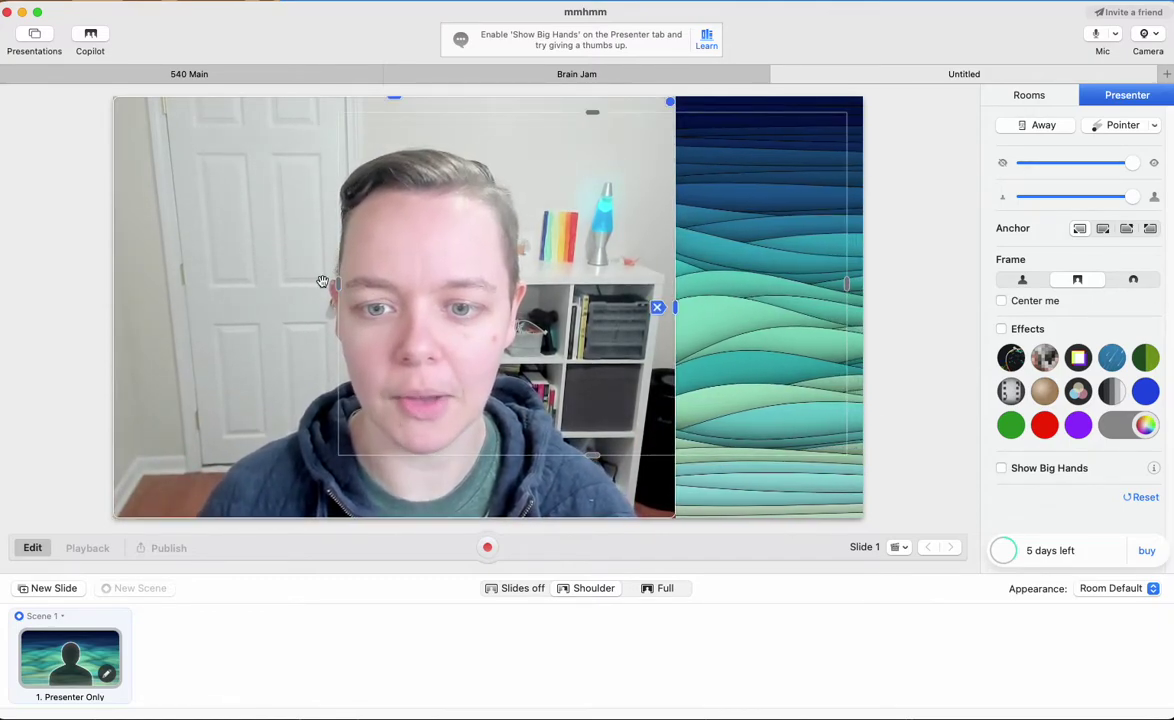
# Move, resize and remove the left and right crops so the presenter video fills the slide.
pyautogui.moveTo(265, 270); pyautogui.dragTo(300, 278)
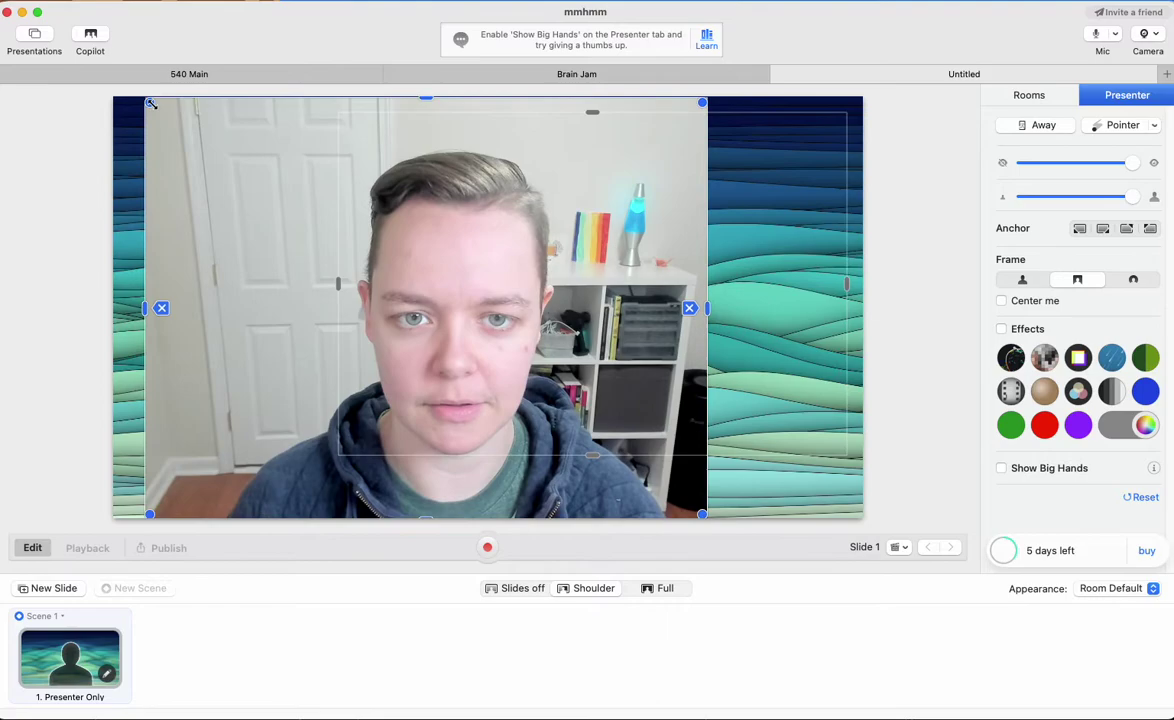
pyautogui.moveTo(147, 100); pyautogui.dragTo(168, 116)
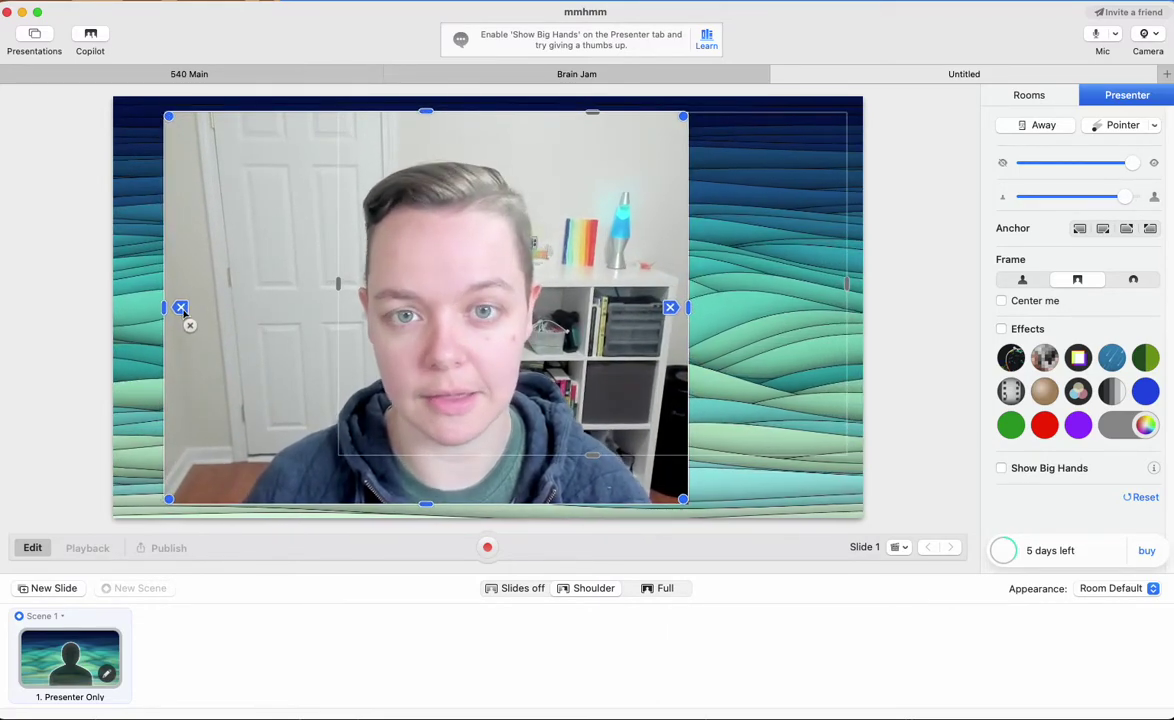
pyautogui.click(181, 308)
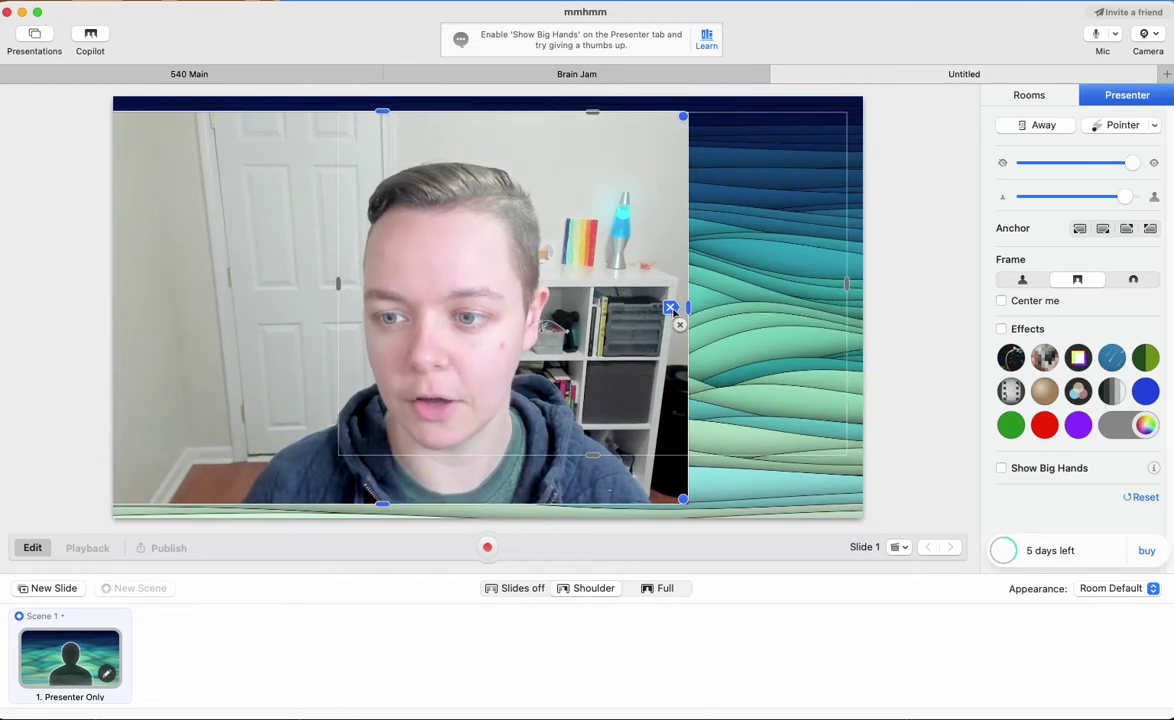
pyautogui.click(670, 307)
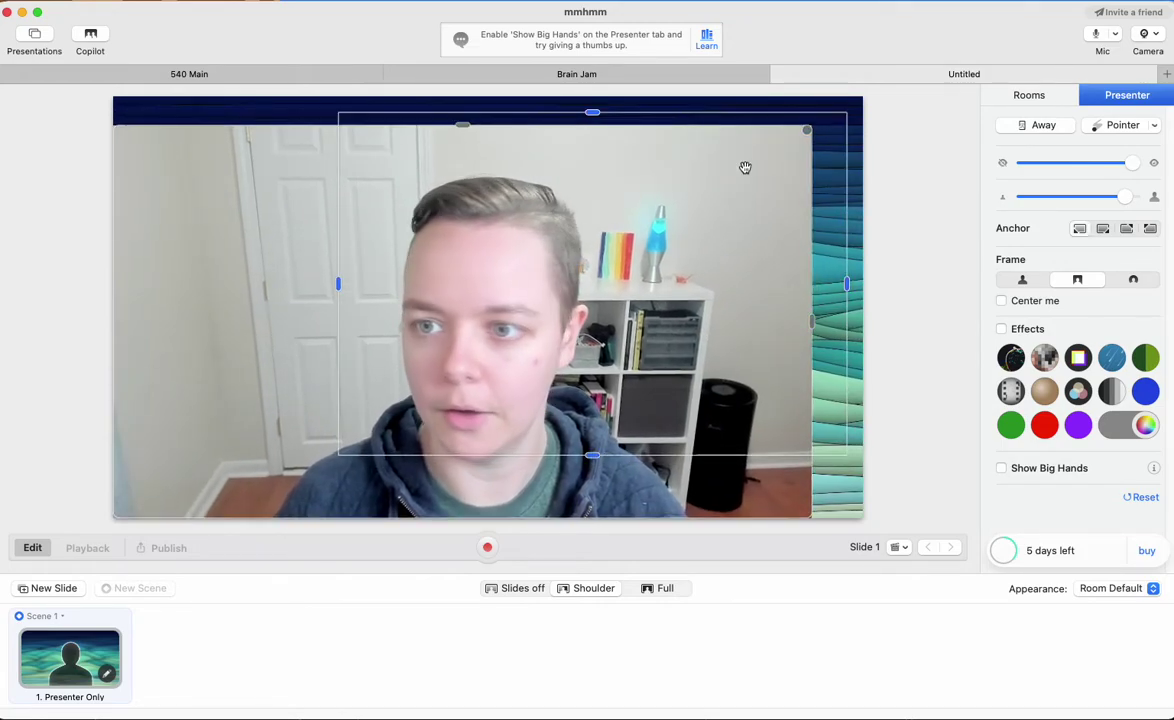
pyautogui.moveTo(810, 128); pyautogui.dragTo(860, 100)
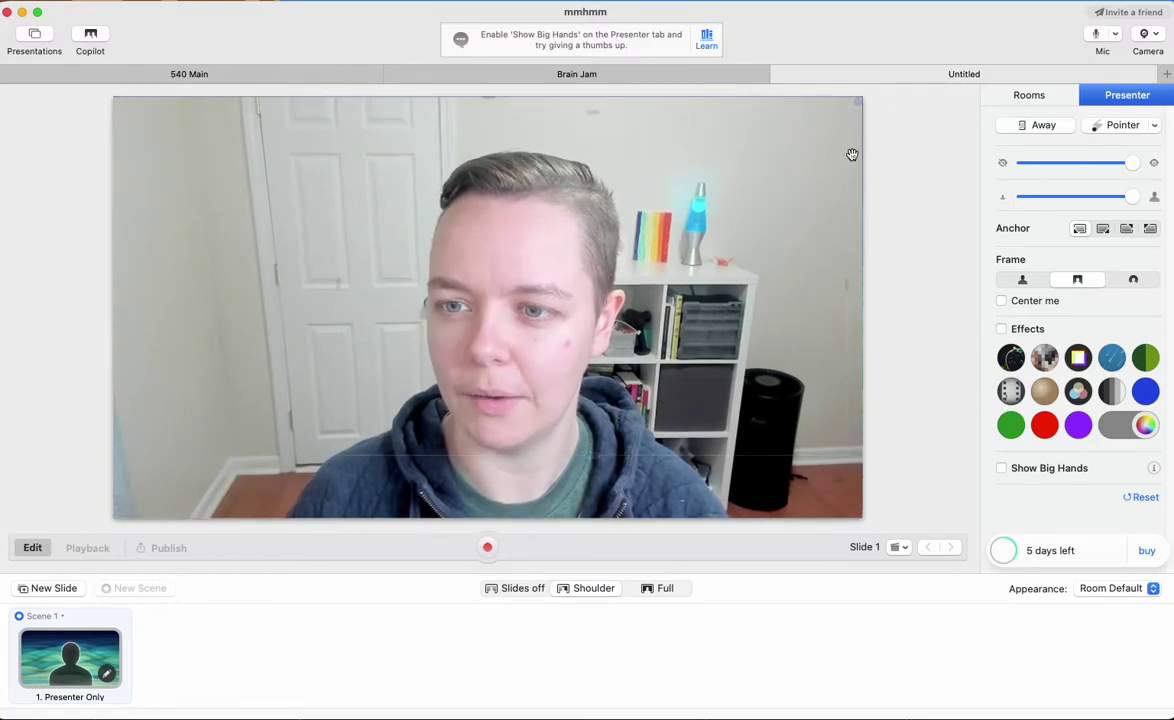
pyautogui.click(304, 372)
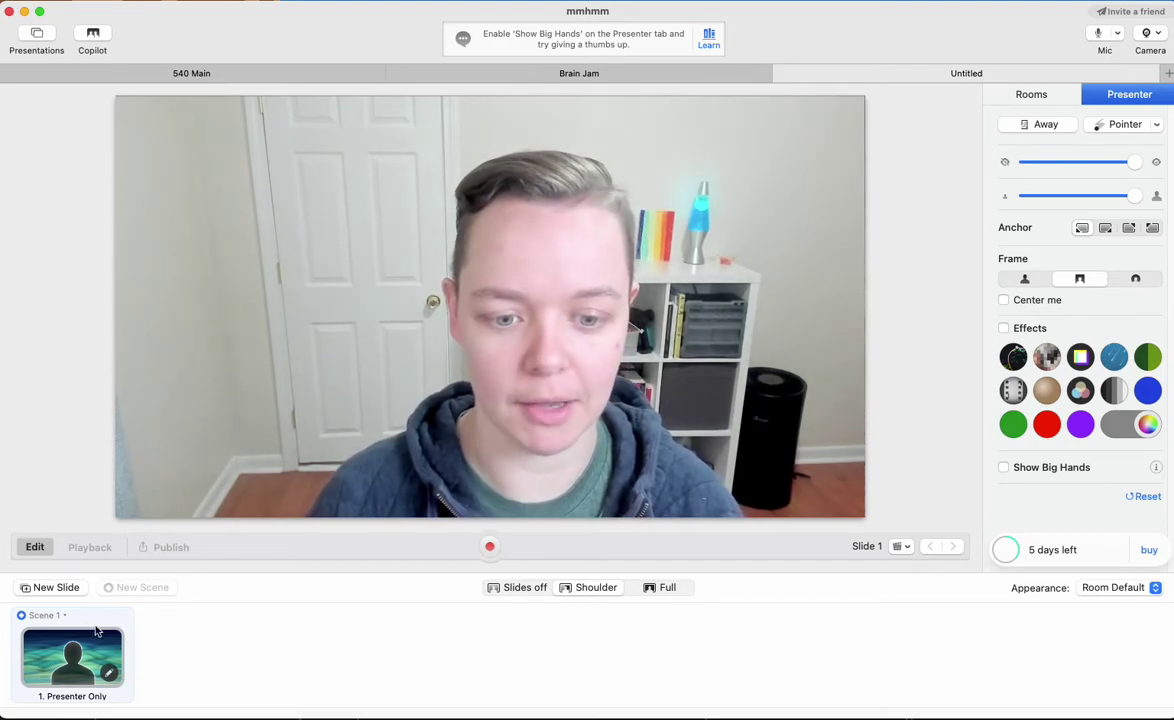
# Add a text slide titled with the presenter's name, listing three roles ending 'mmhmm guide for the day'.
pyautogui.click(56, 590)
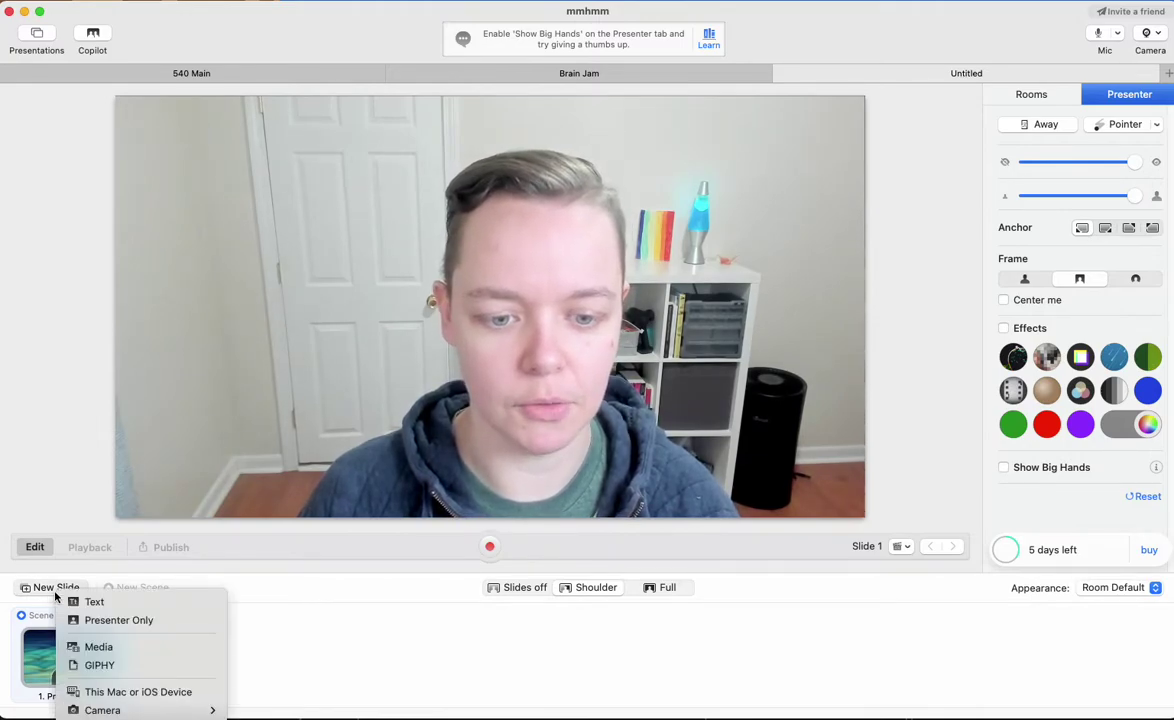
pyautogui.click(127, 605)
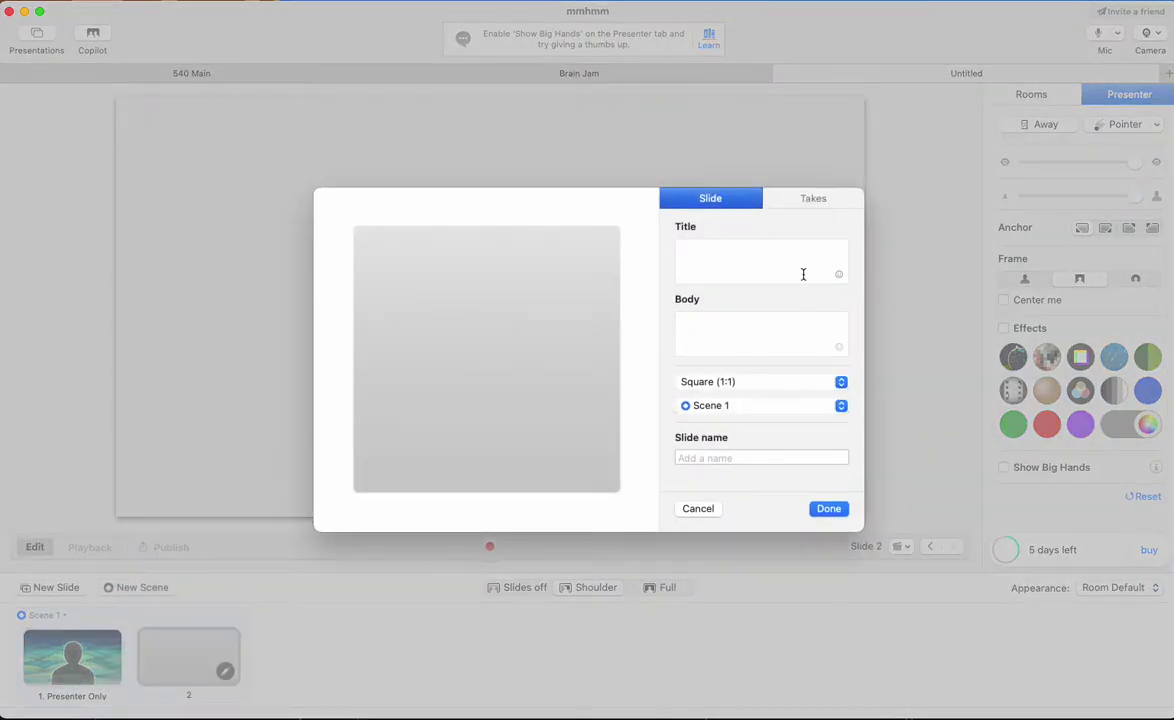
pyautogui.write('Meg Bolger')
pyautogui.press('Tab')
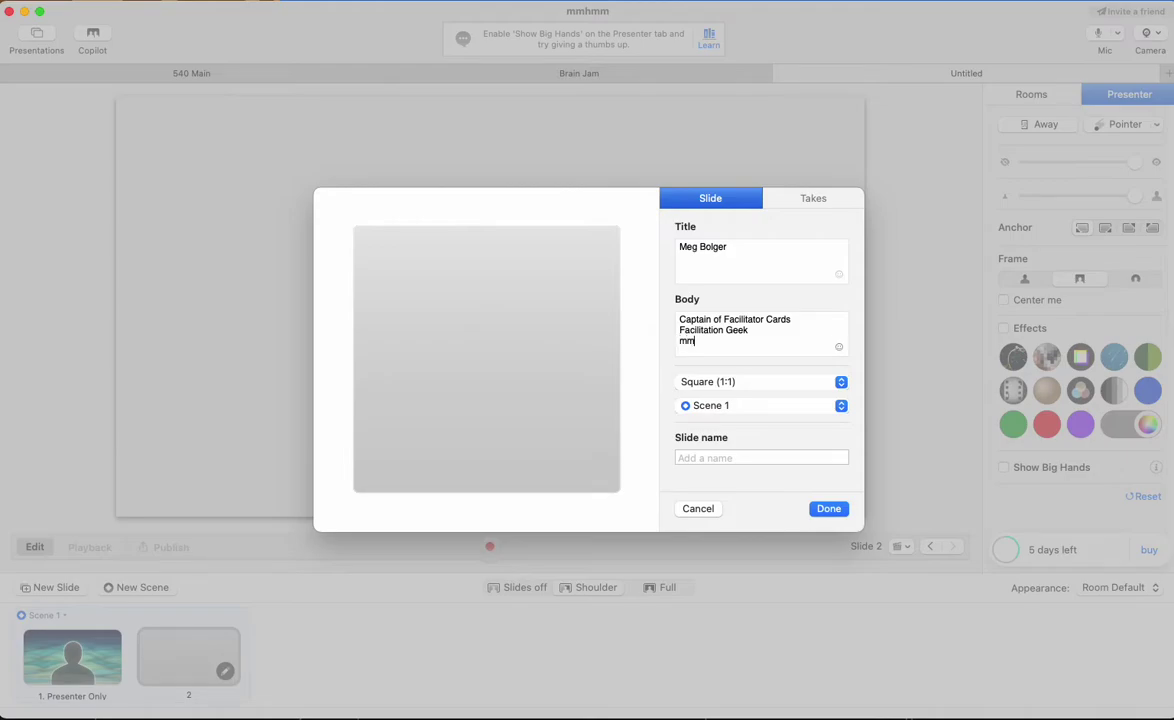
pyautogui.write('hmm guide for the day')
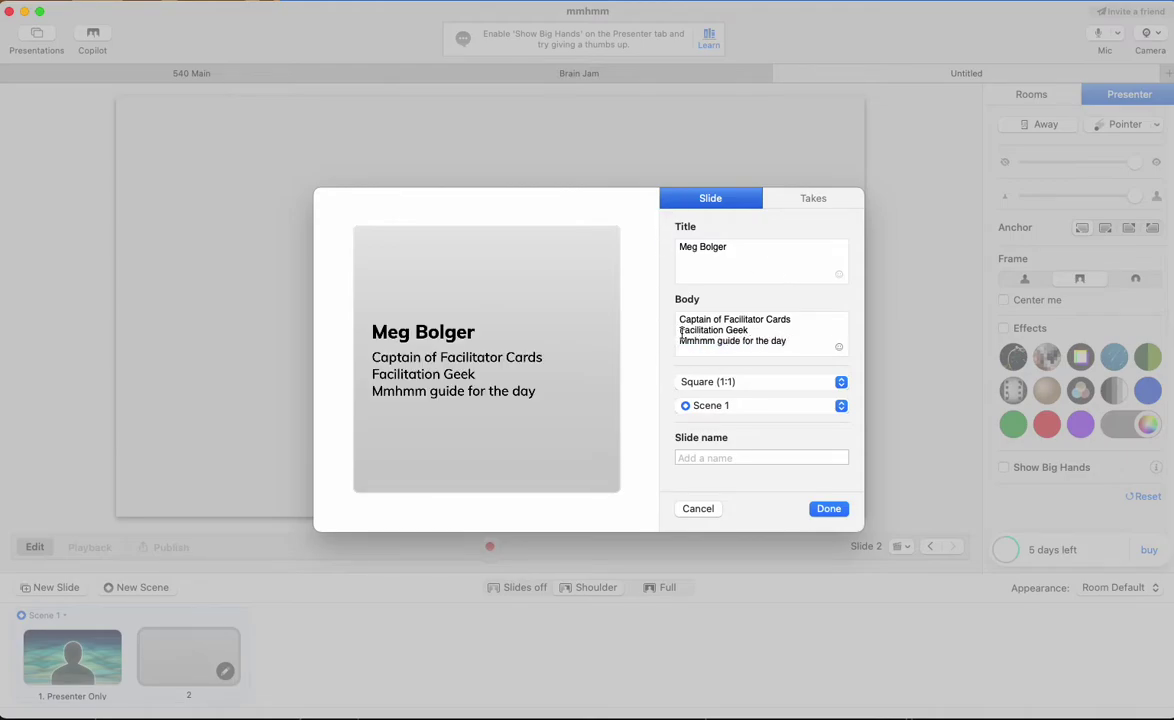
pyautogui.press('BackSpace')
pyautogui.write('m')
pyautogui.click(833, 510)
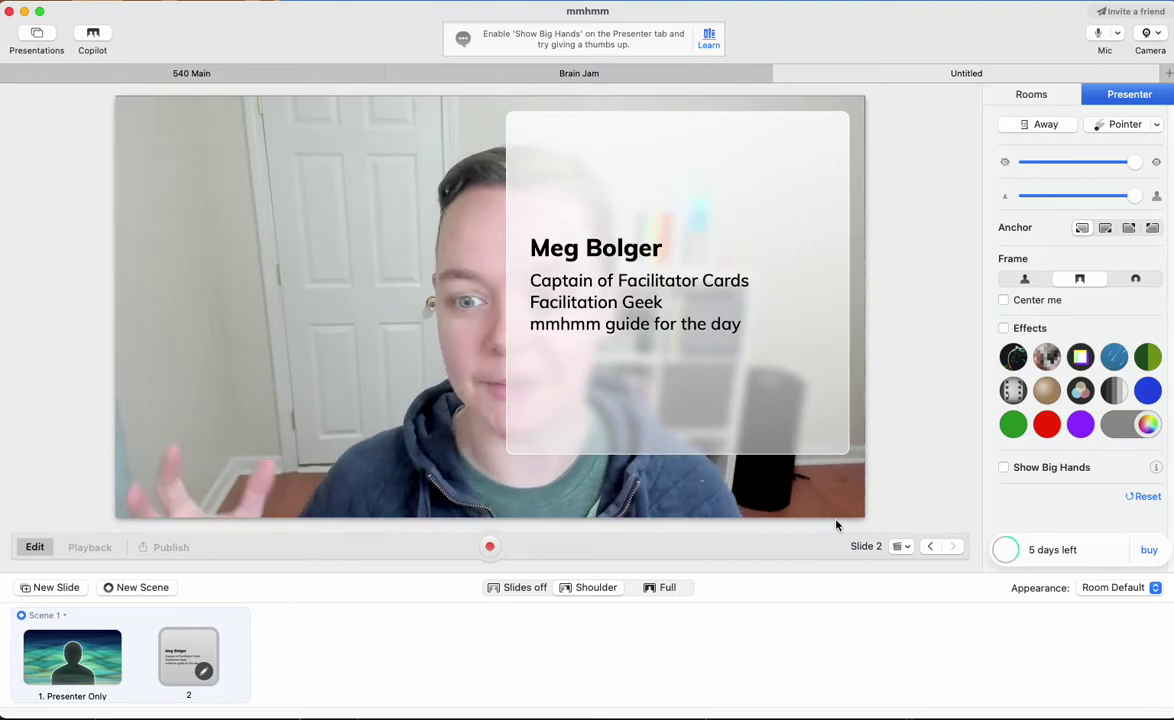
# Drag the name card to the stage's left side and shrink it from the bottom edge.
pyautogui.moveTo(713, 345)
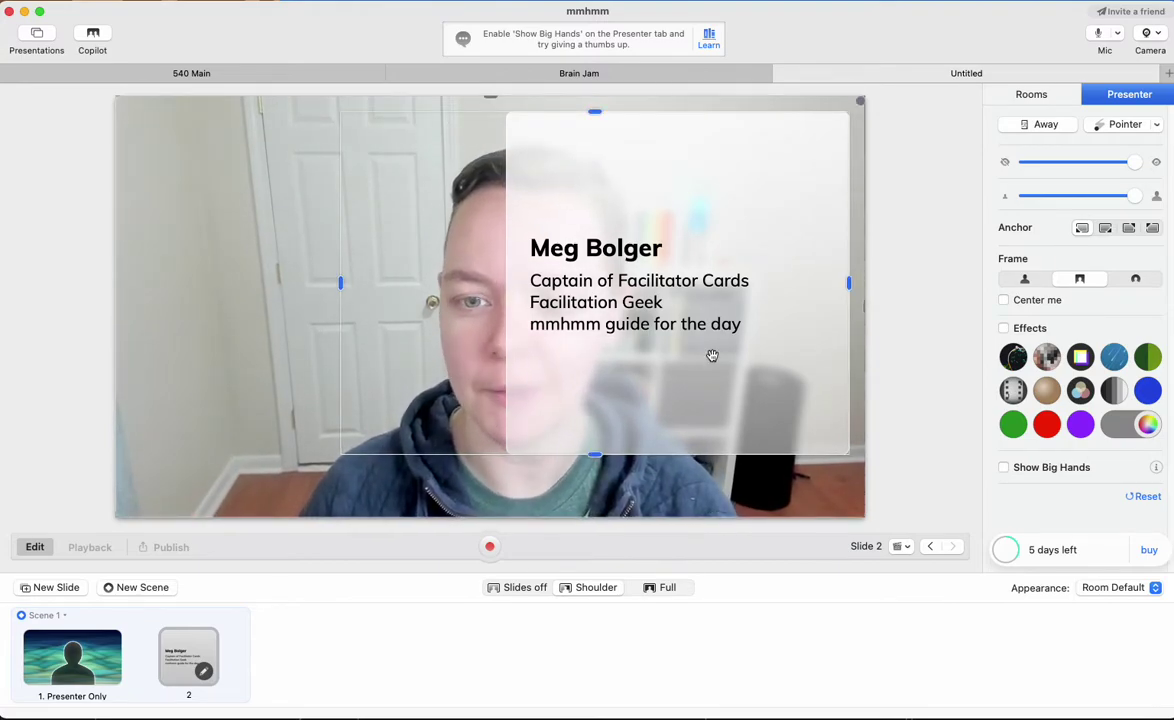
pyautogui.moveTo(713, 356); pyautogui.dragTo(432, 367)
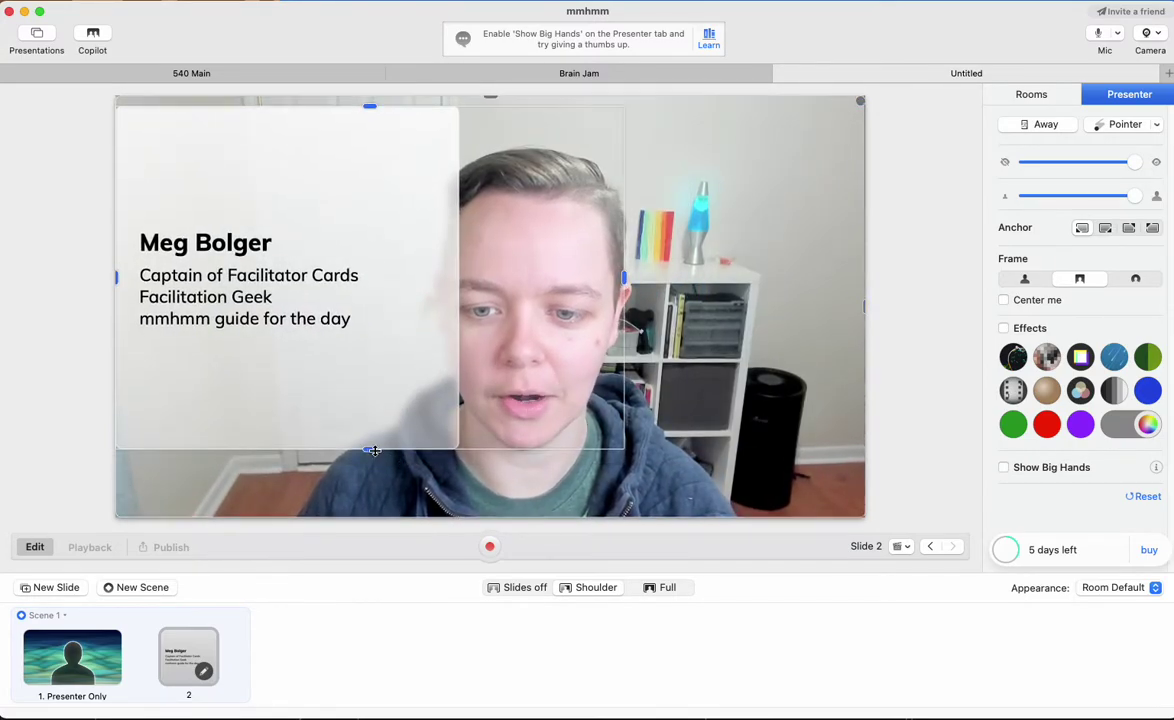
pyautogui.moveTo(371, 450); pyautogui.dragTo(372, 377)
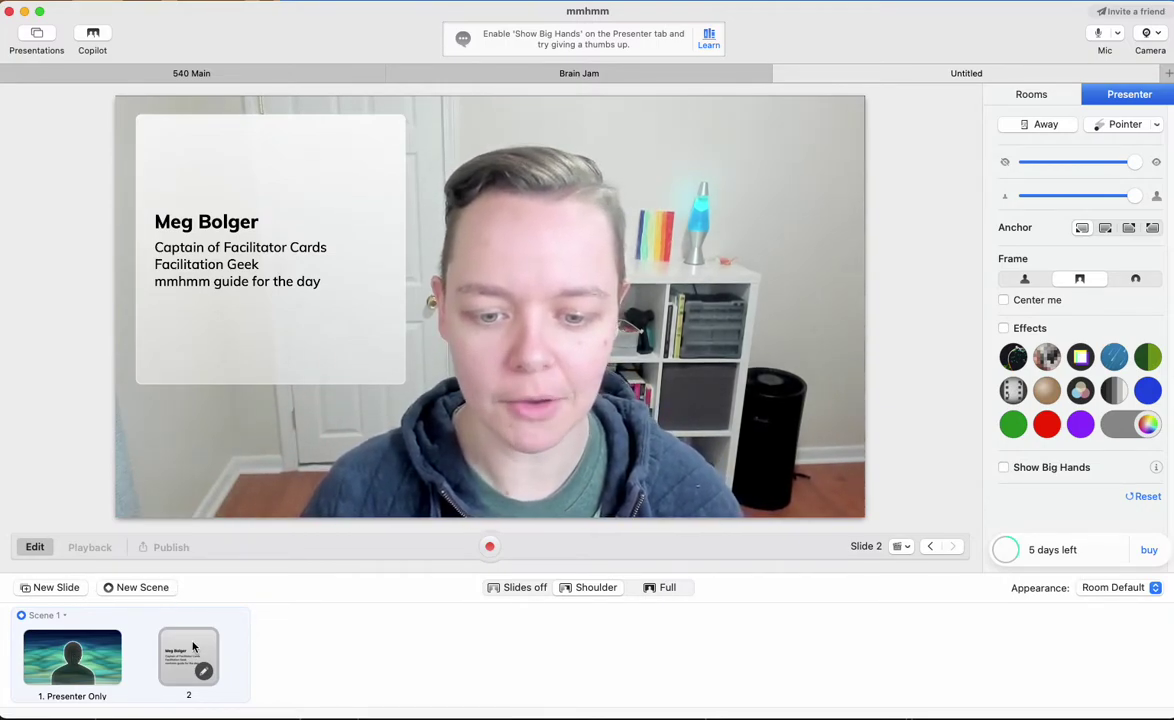
# Put the name-card slide in a new Scene 2 and set its Frame to show the real room.
pyautogui.click(163, 589)
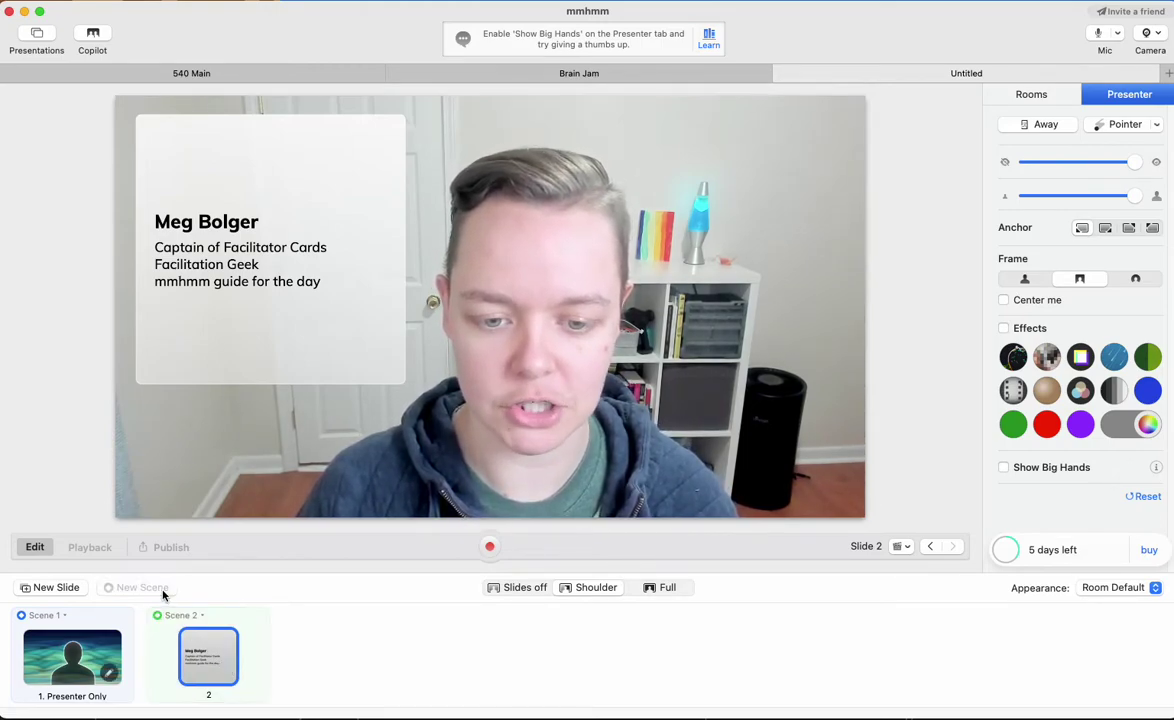
pyautogui.click(100, 641)
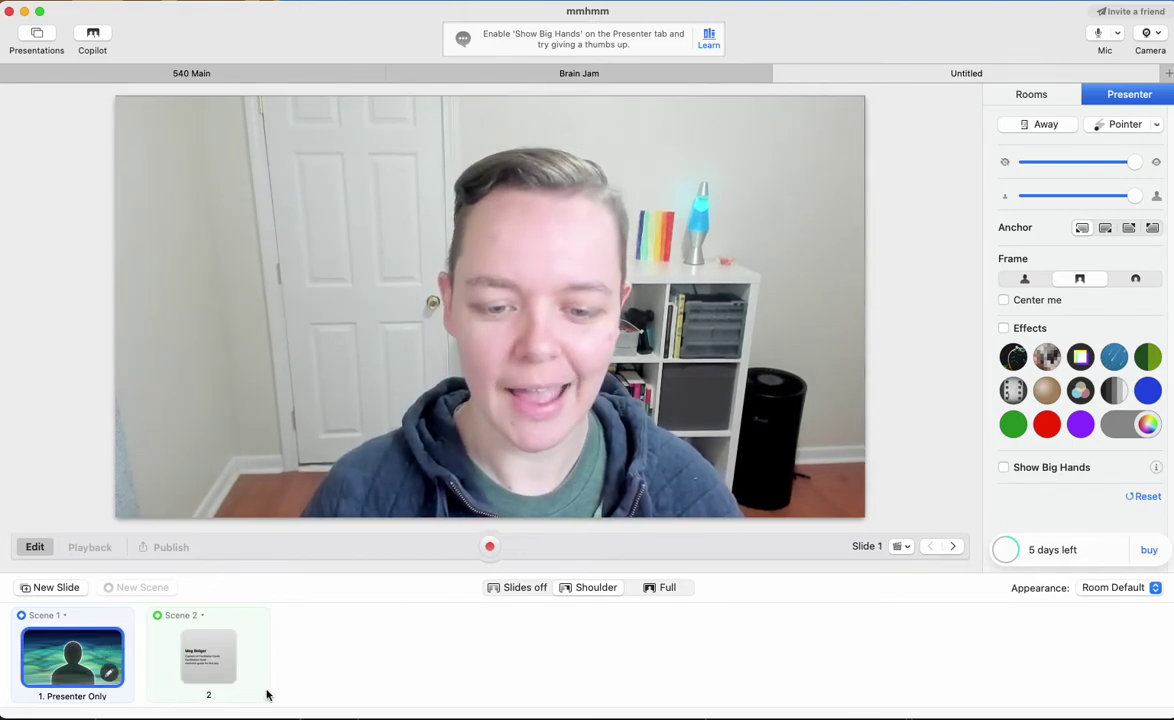
pyautogui.click(212, 648)
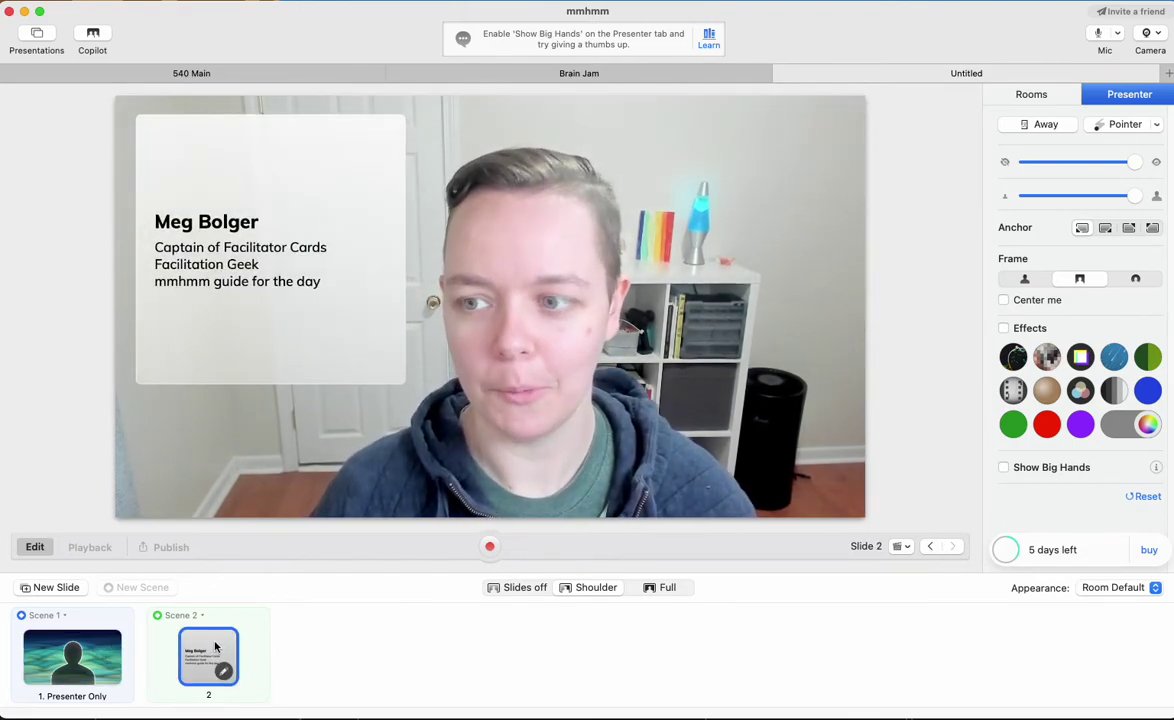
pyautogui.click(1021, 285)
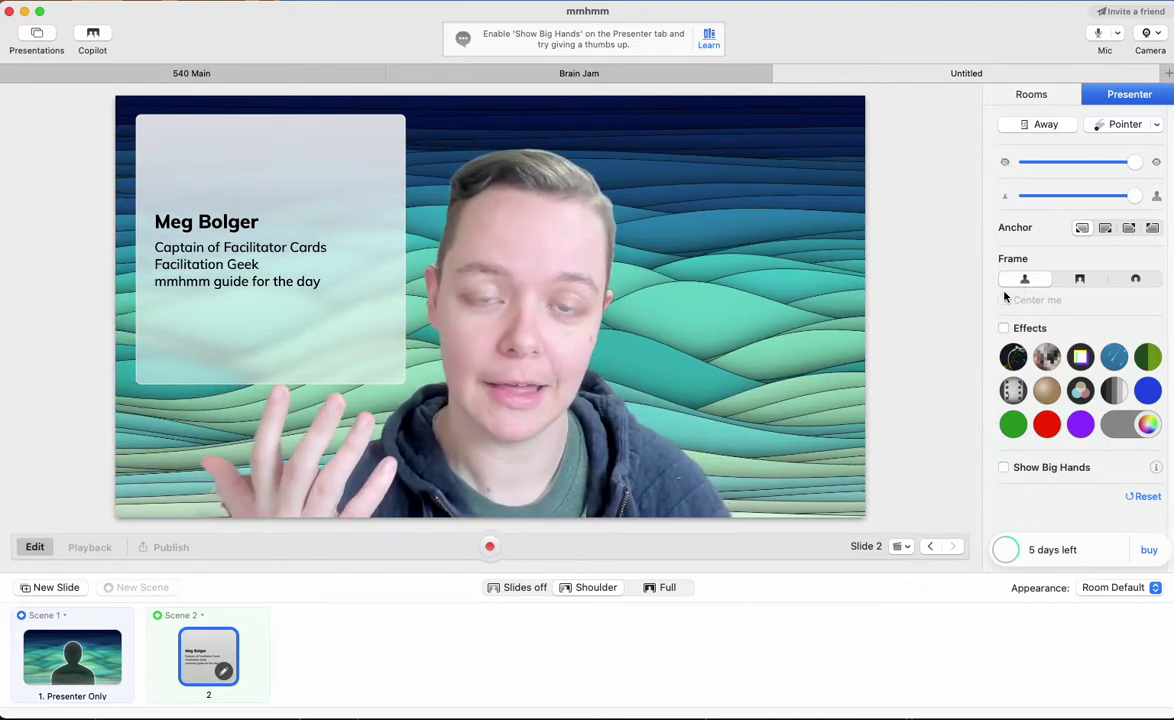
pyautogui.click(90, 651)
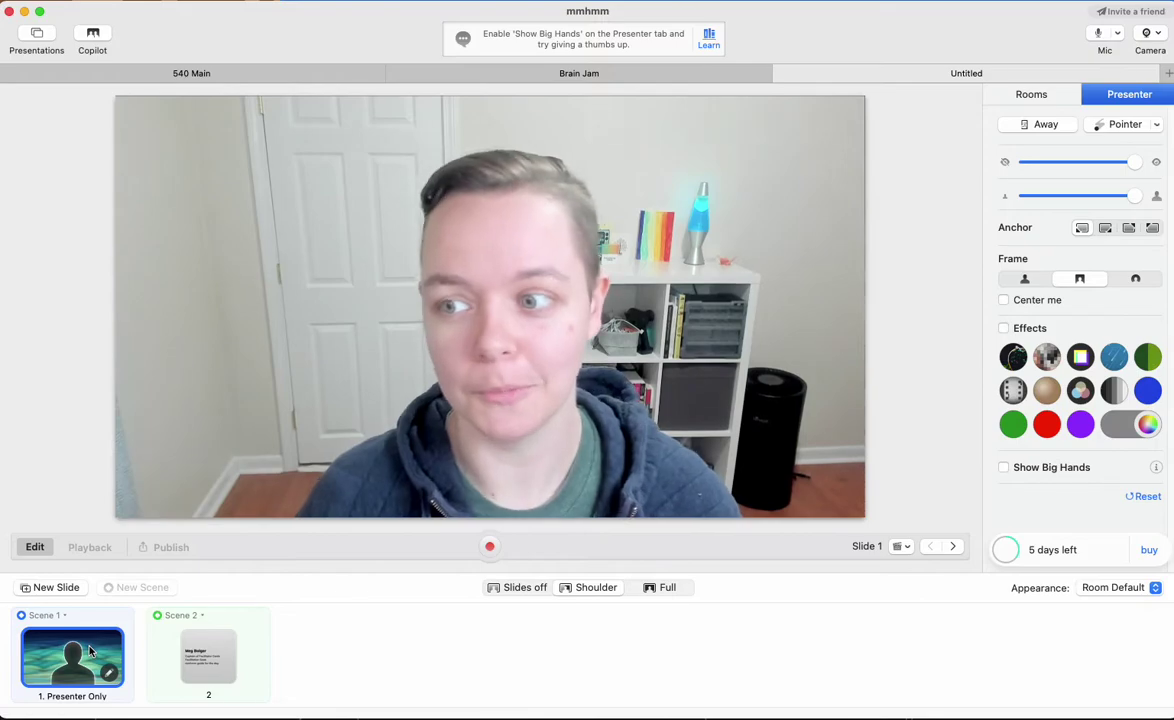
pyautogui.click(222, 651)
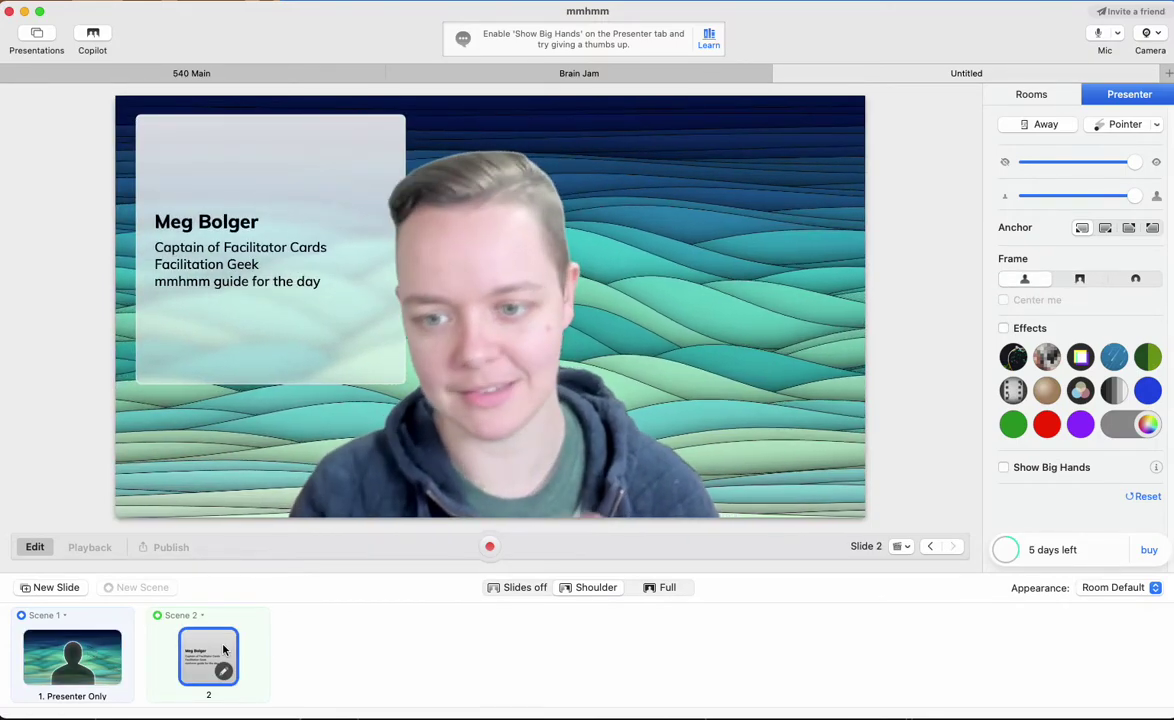
pyautogui.click(1079, 280)
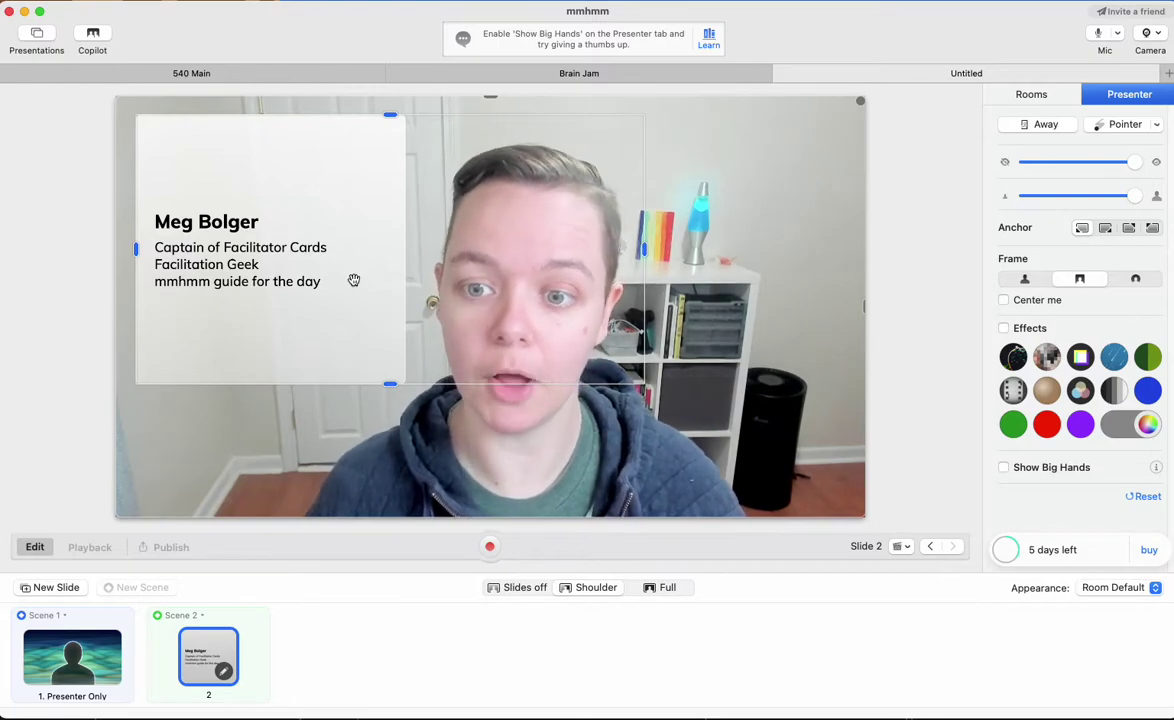
# Try the Classic and Modern appearances on the name card, with black then white backing.
pyautogui.click(1140, 590)
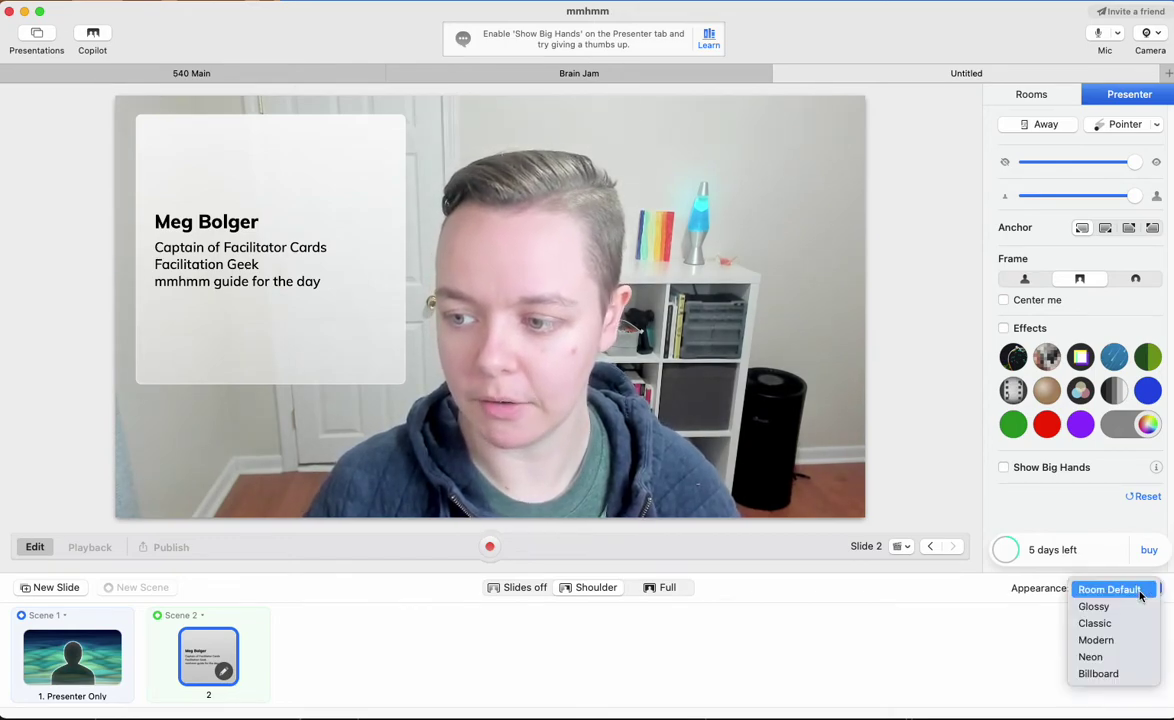
pyautogui.click(1137, 623)
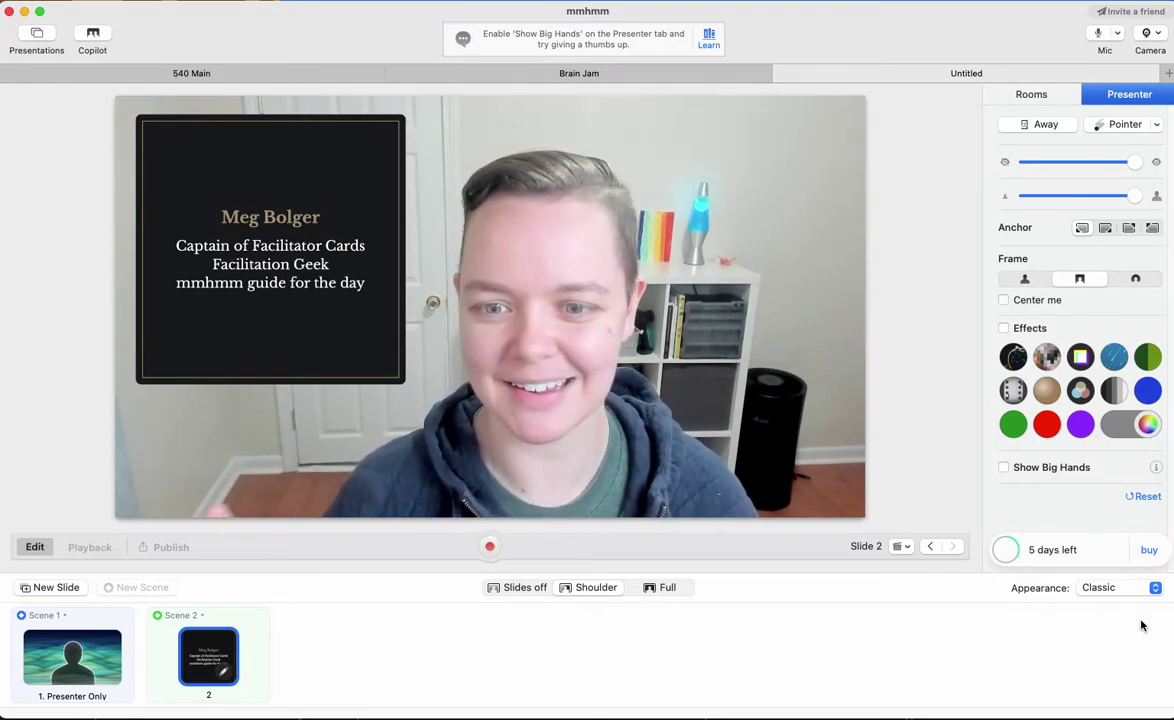
pyautogui.click(1110, 590)
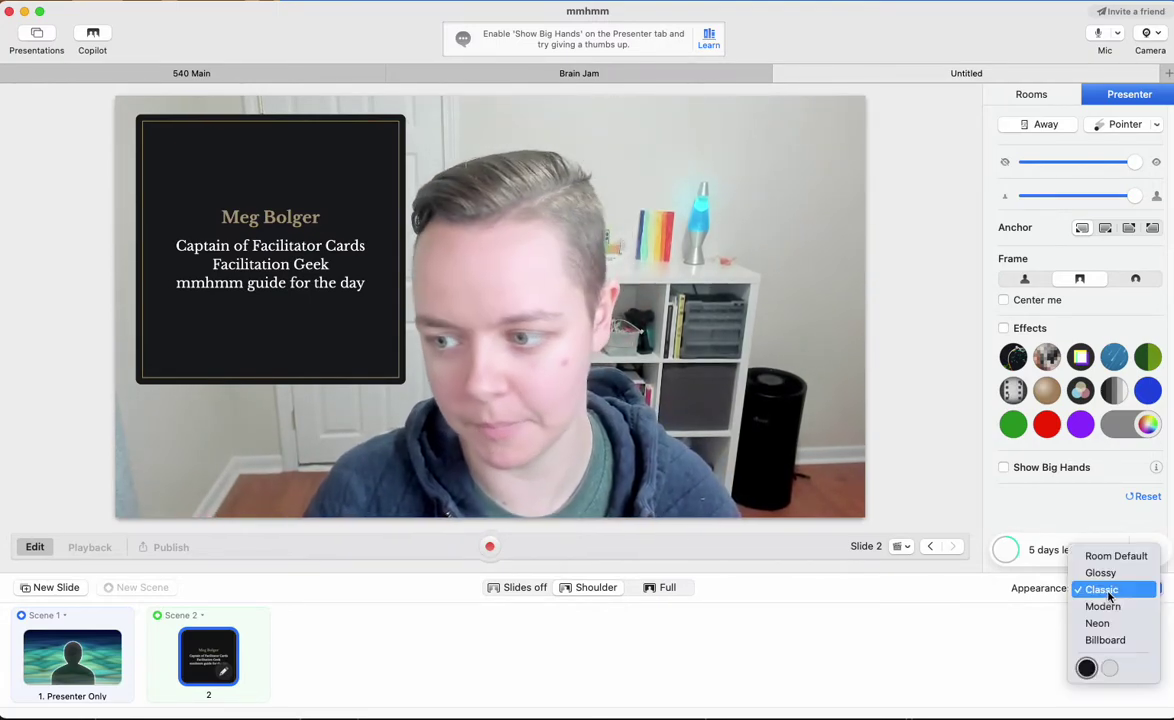
pyautogui.click(1114, 611)
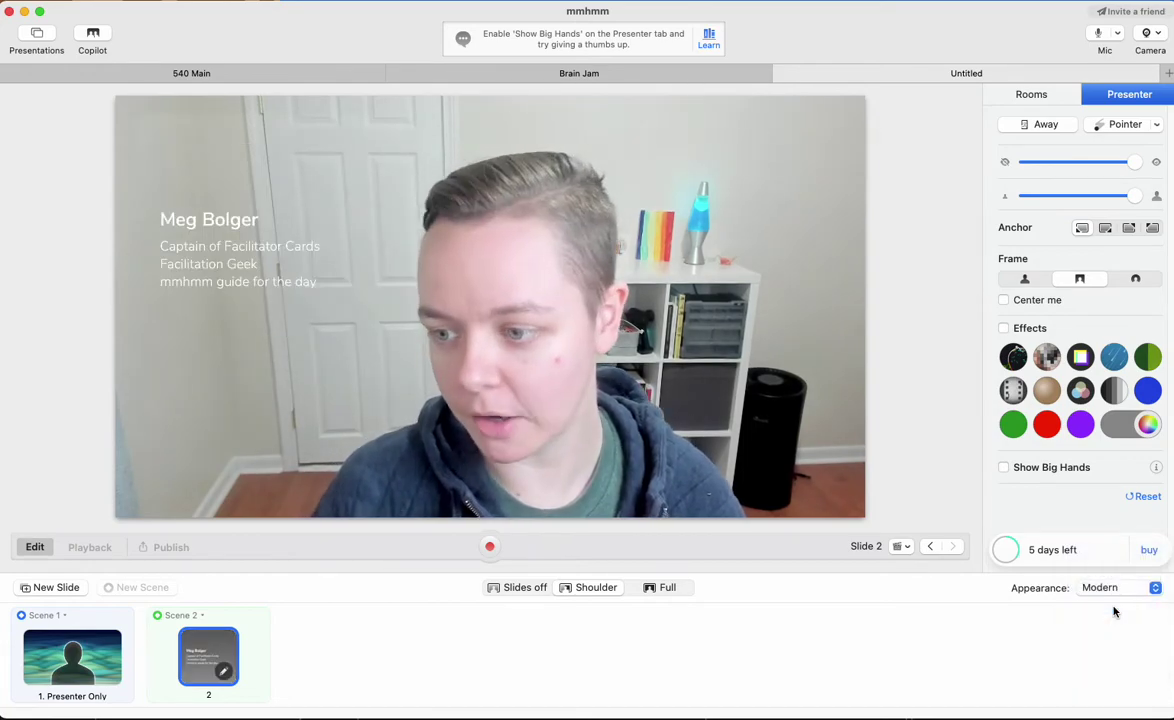
pyautogui.click(1116, 590)
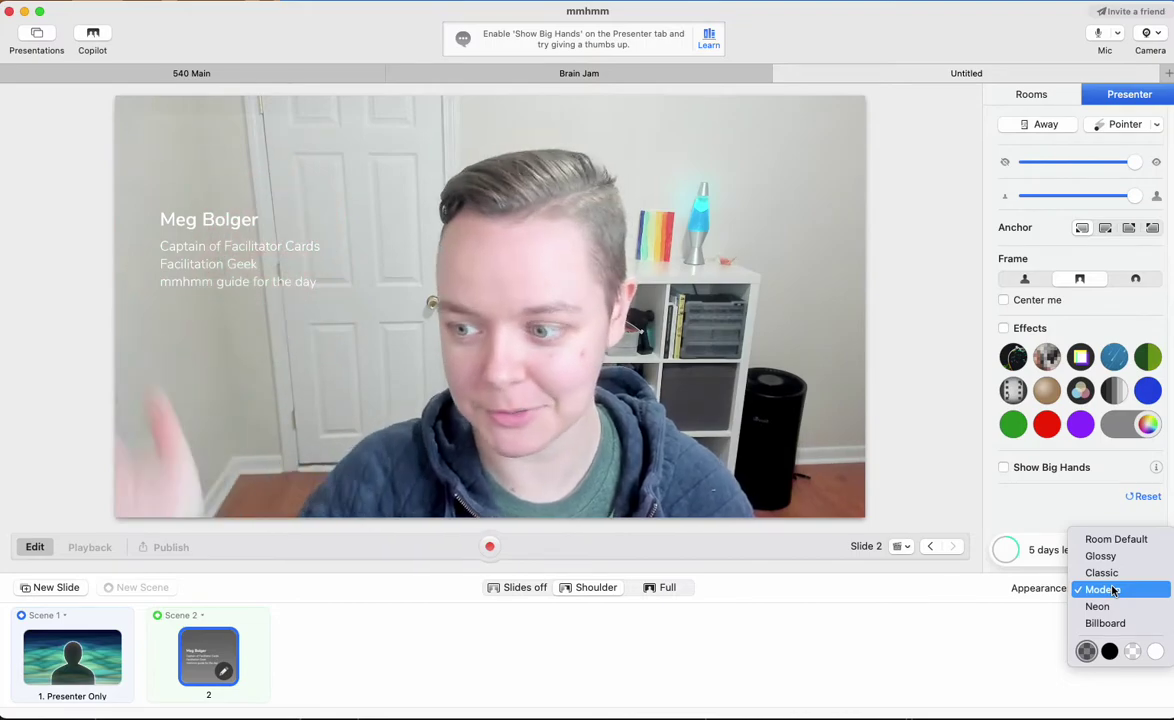
pyautogui.click(1109, 651)
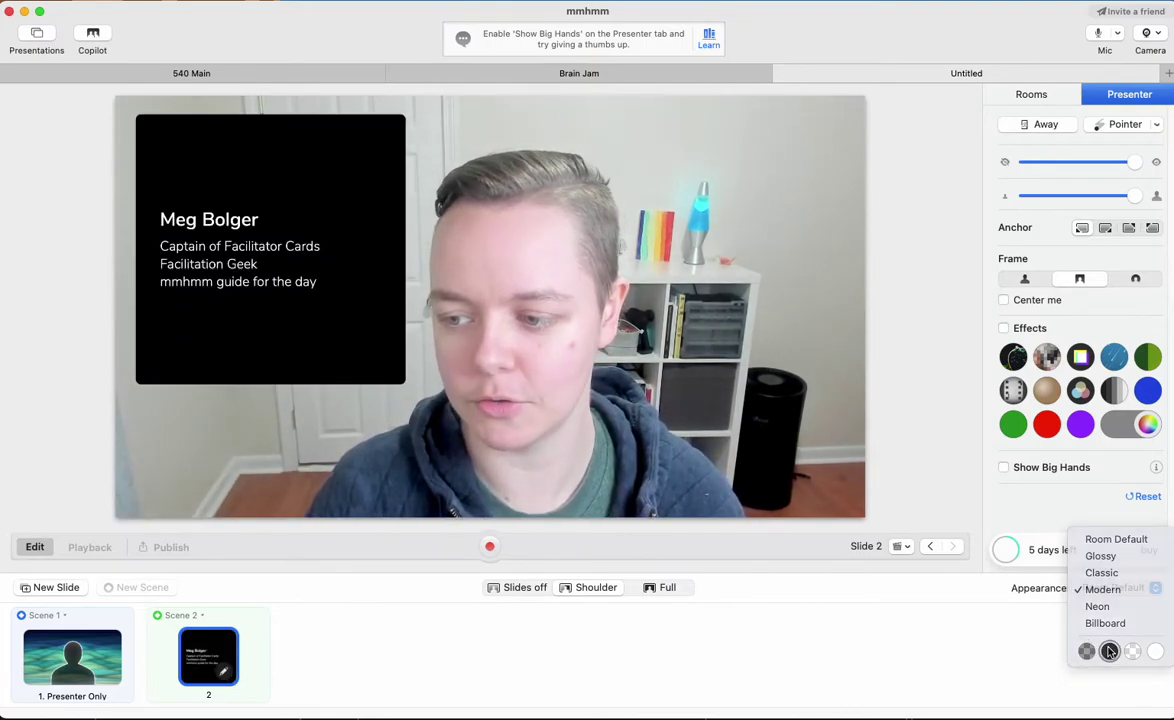
pyautogui.click(1145, 591)
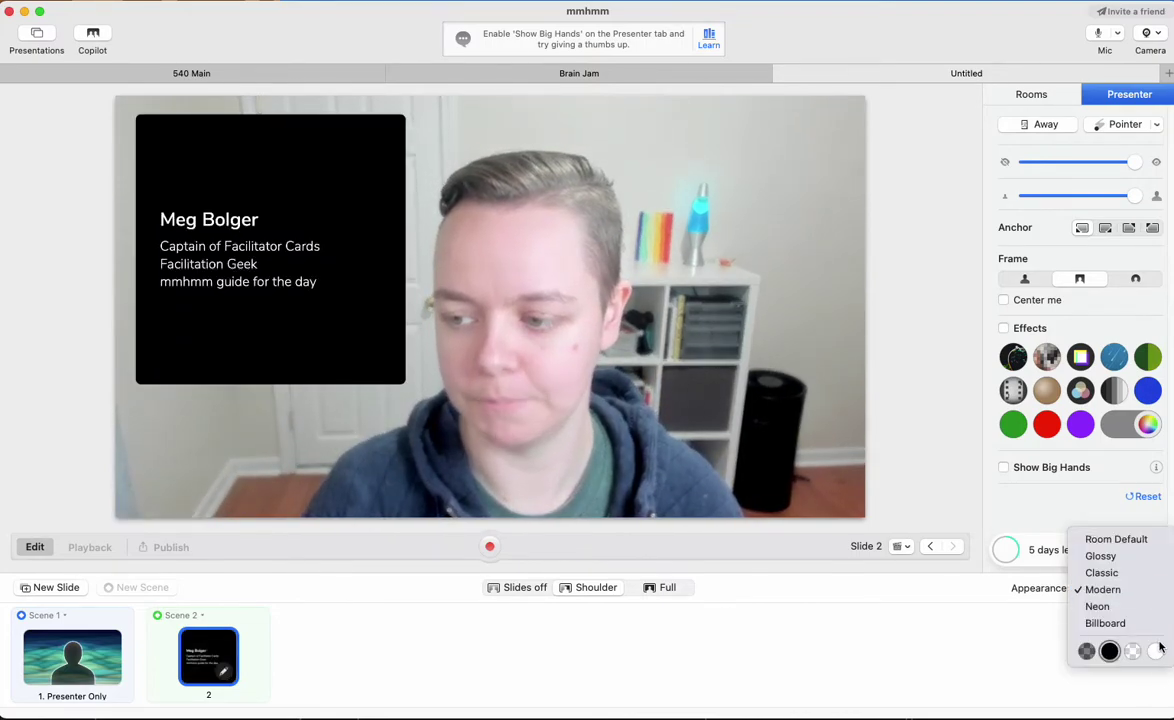
pyautogui.click(1156, 651)
# Try Neon, then settle on Billboard with a translucent white panel behind the text.
pyautogui.click(1146, 590)
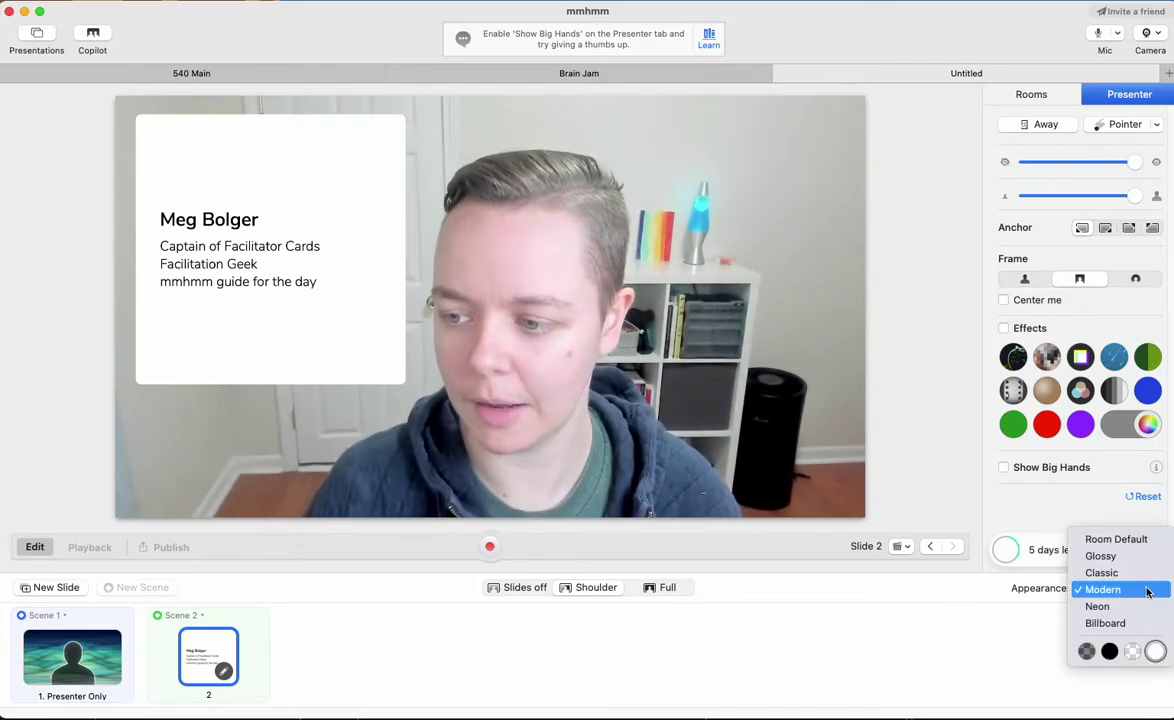
pyautogui.click(1146, 607)
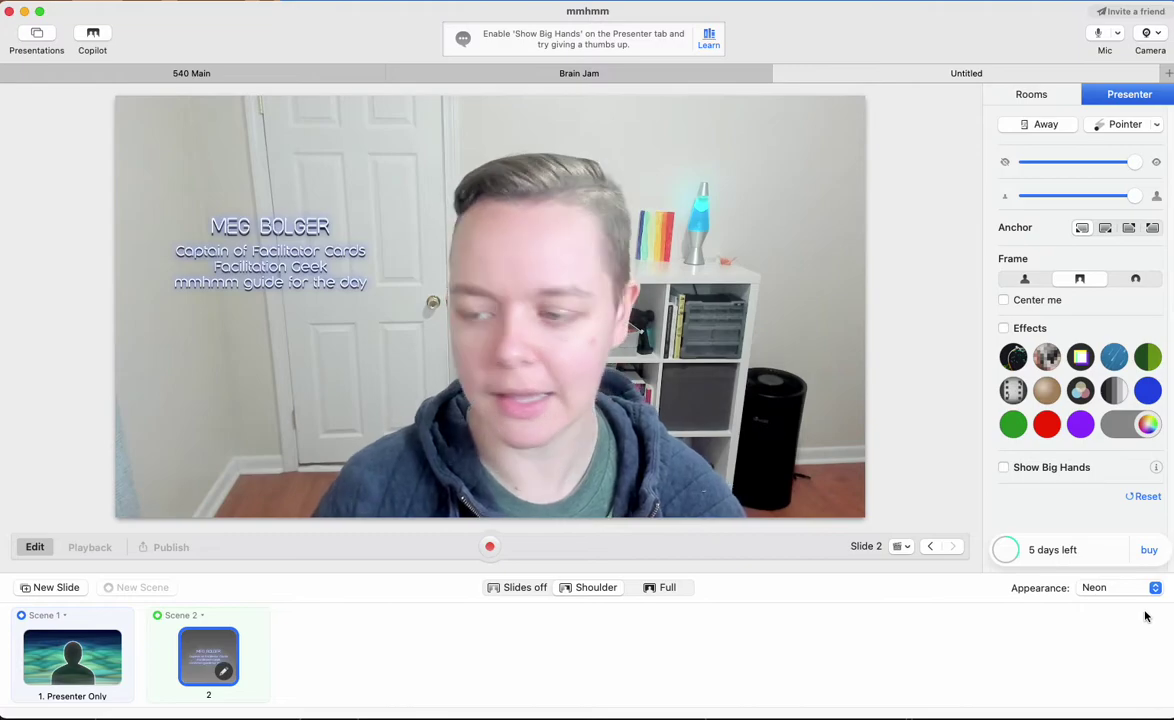
pyautogui.click(1145, 590)
pyautogui.click(1140, 606)
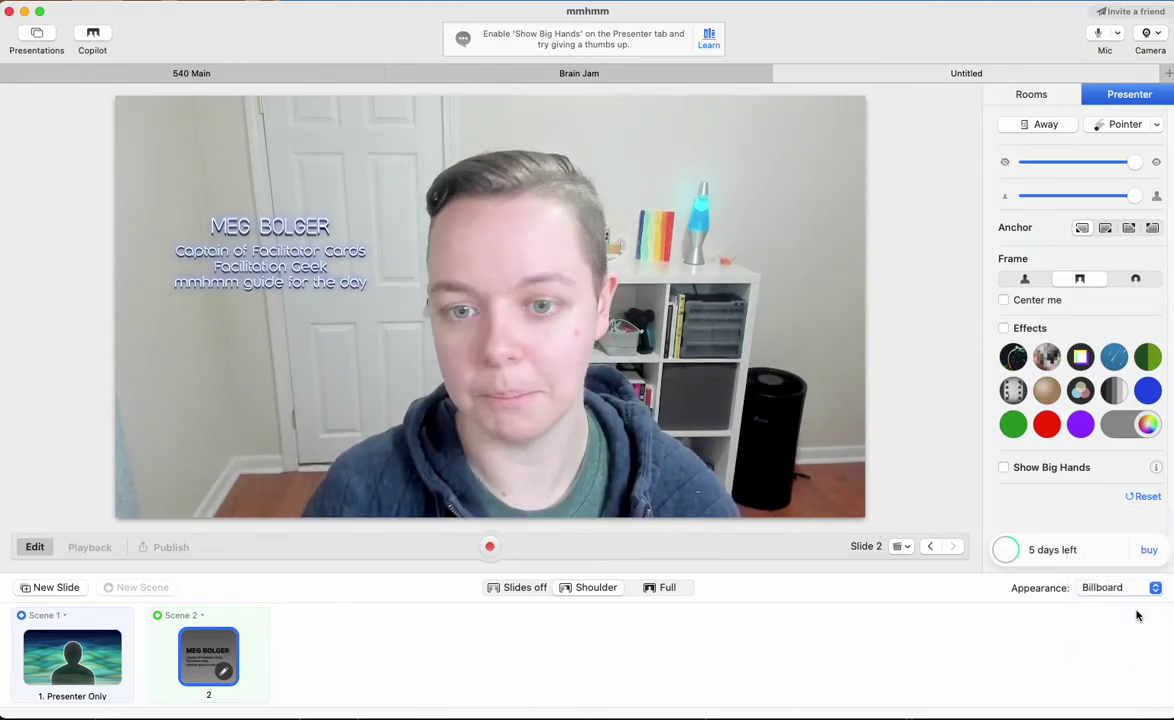
pyautogui.click(1135, 590)
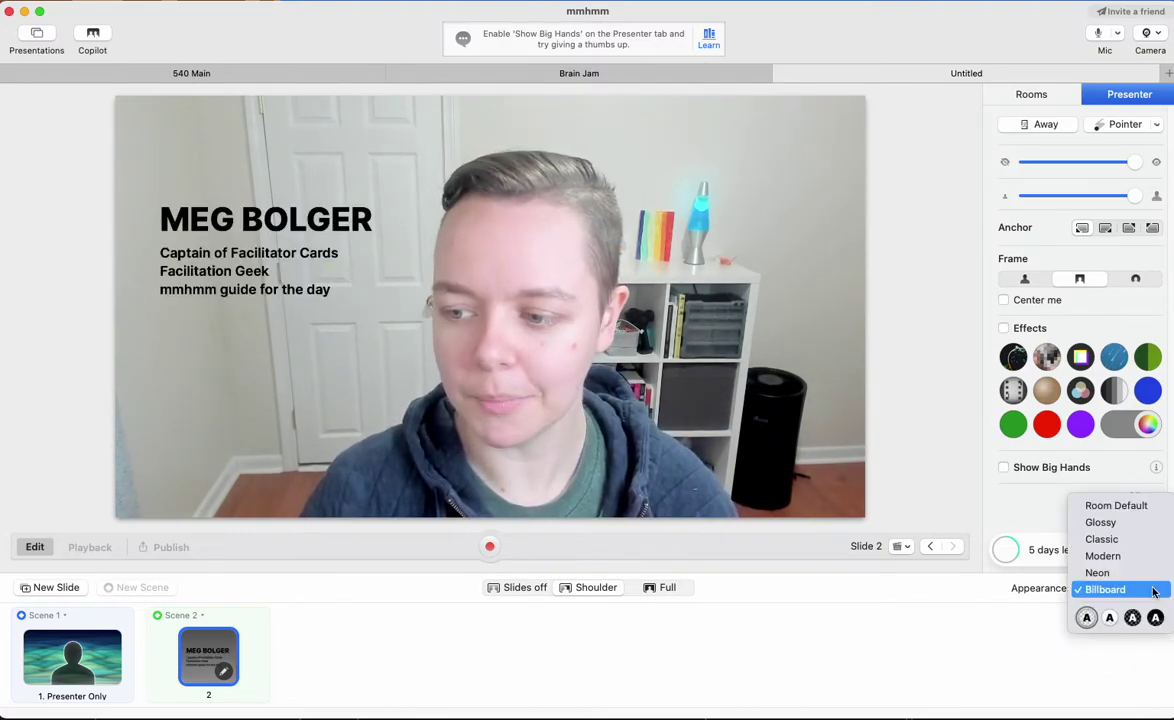
pyautogui.click(1110, 625)
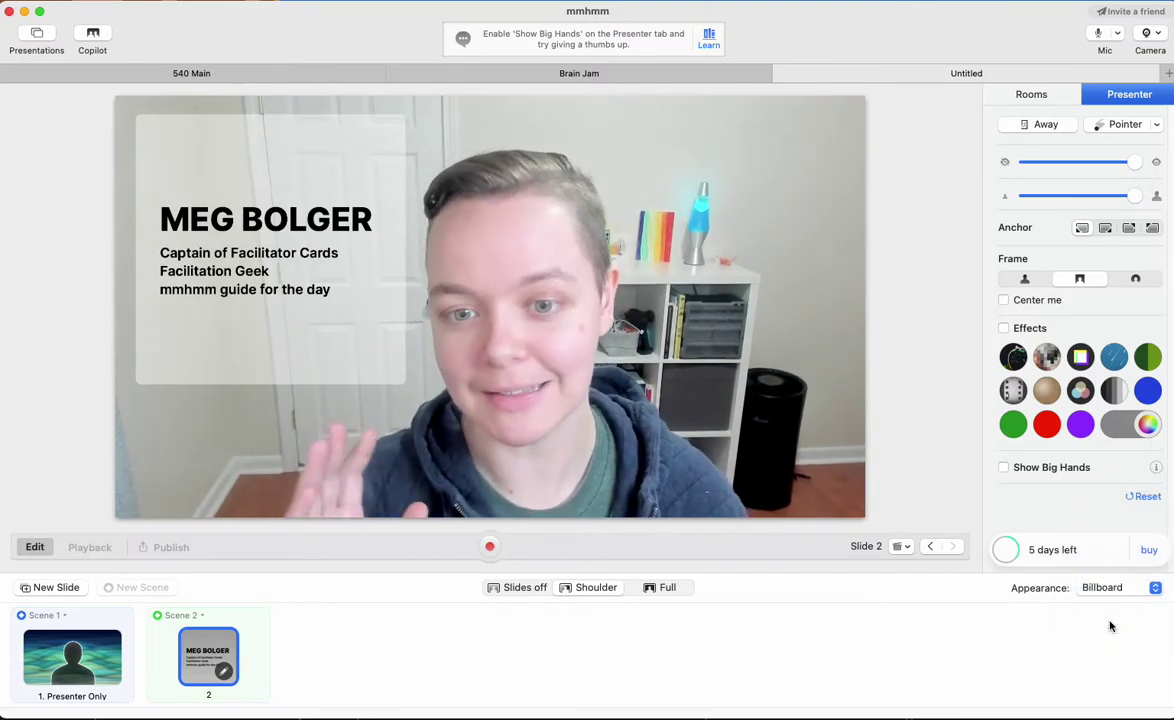
# Add an 'Agenda' text slide listing Part one, BUILD, Part two and MORE FEATURES.
pyautogui.click(79, 590)
pyautogui.click(88, 601)
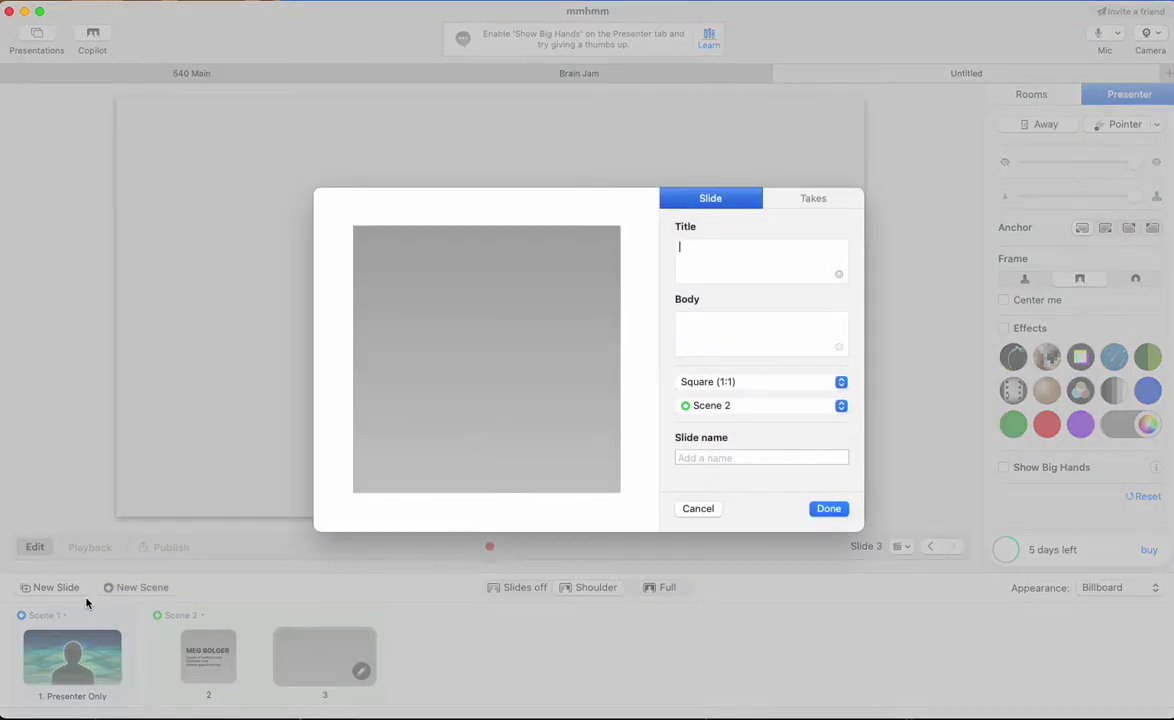
pyautogui.write('Agenda')
pyautogui.press('Tab')
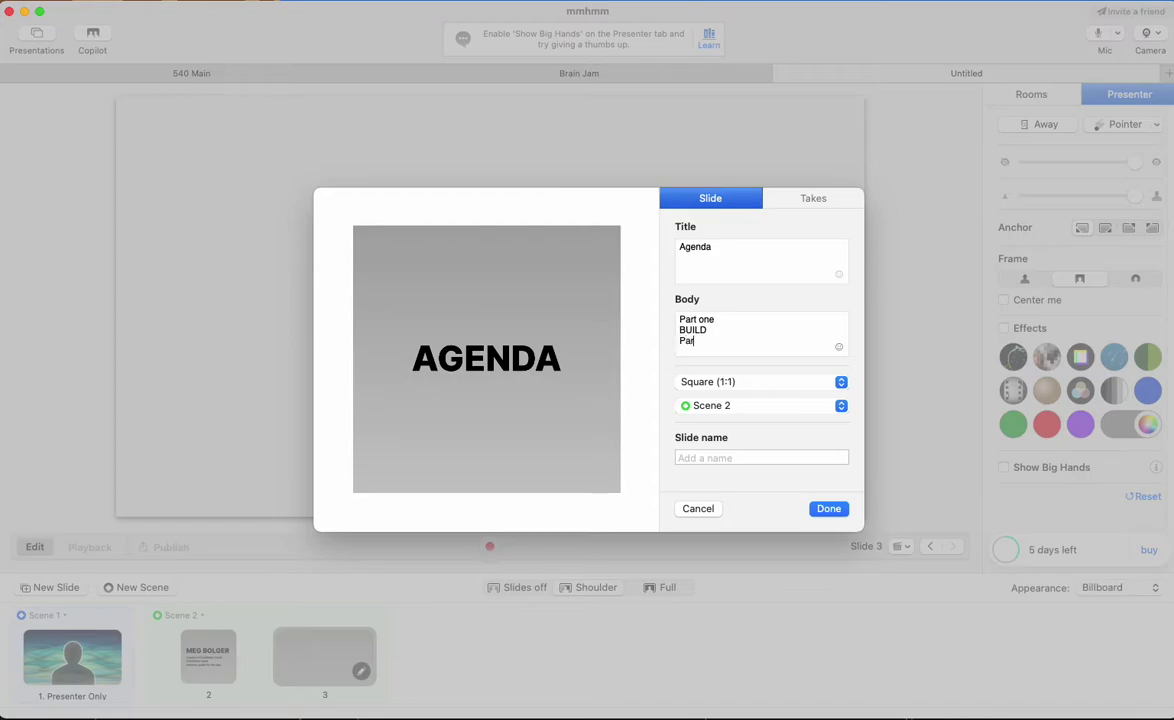
pyautogui.press('Return')
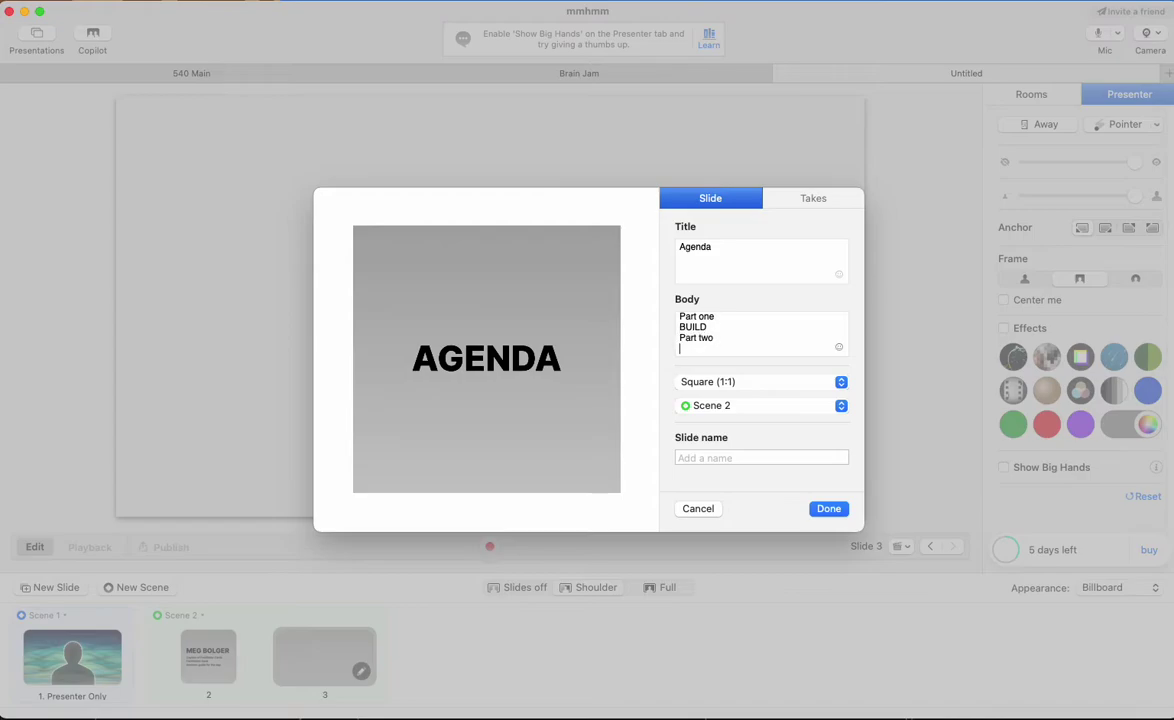
pyautogui.write('MORE FEATURES')
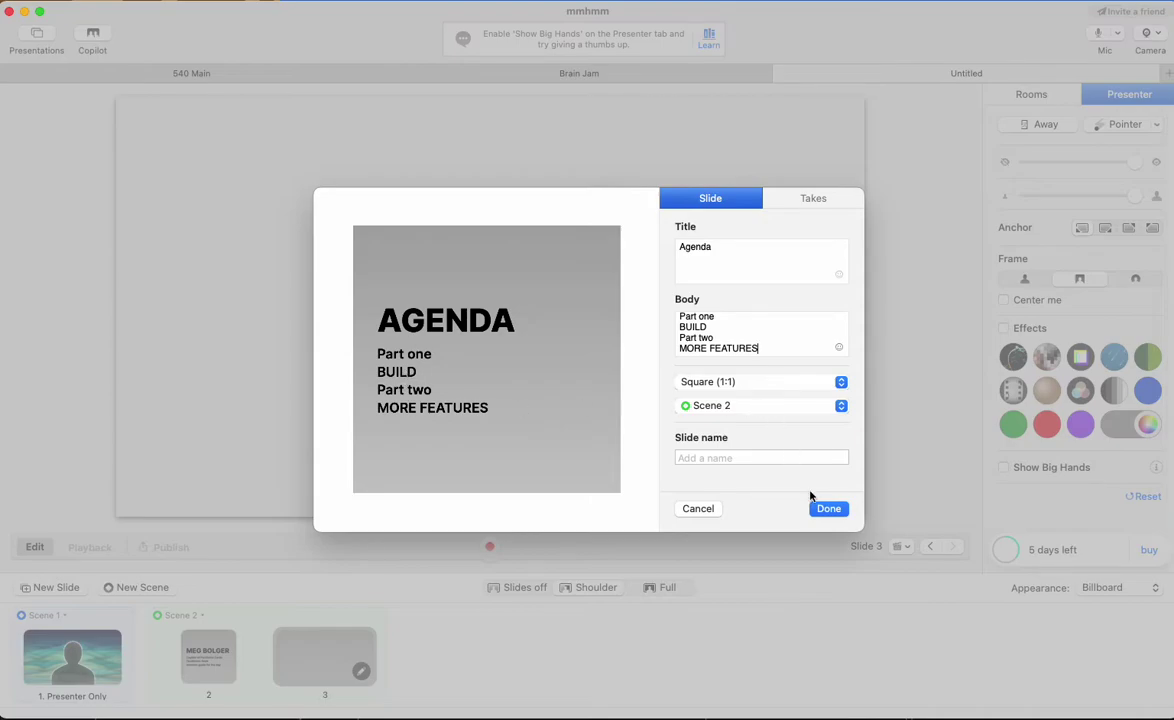
pyautogui.click(829, 508)
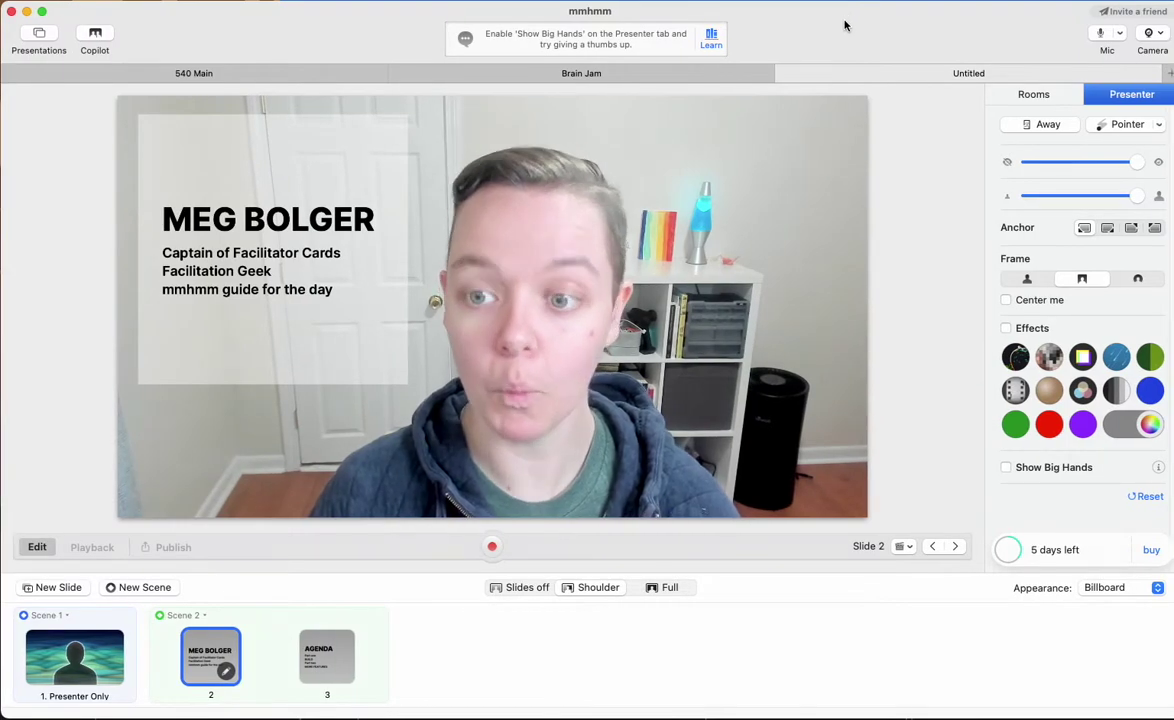
pyautogui.click(30, 663)
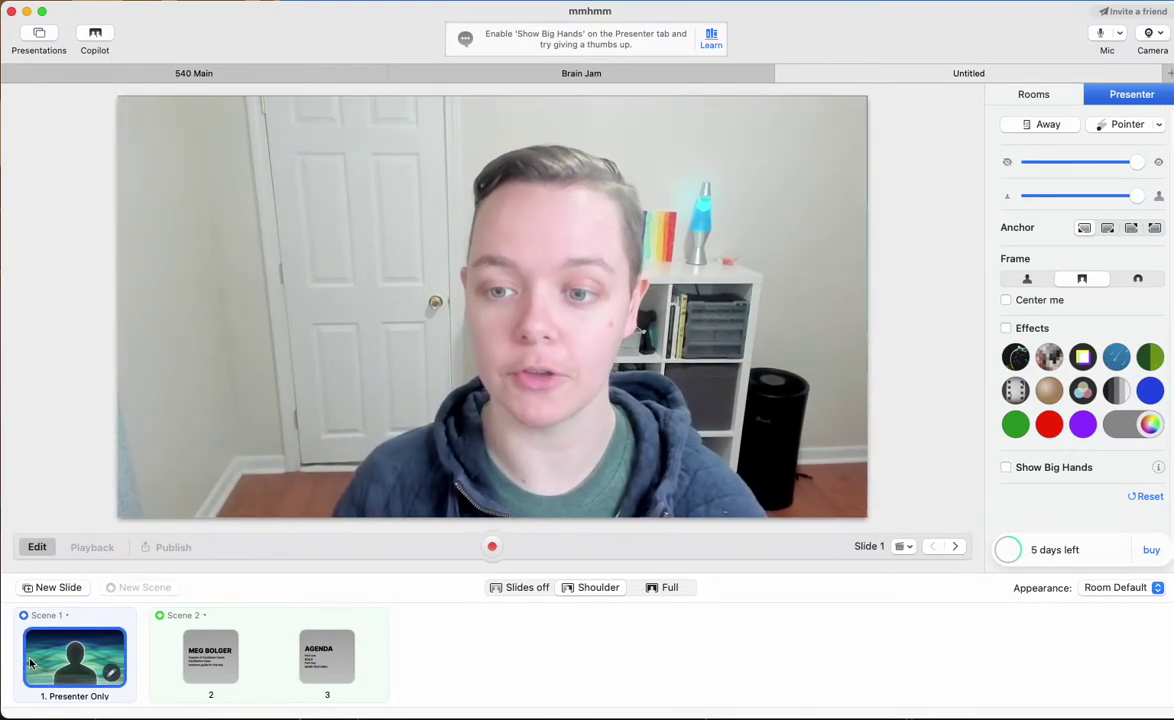
pyautogui.click(262, 0)
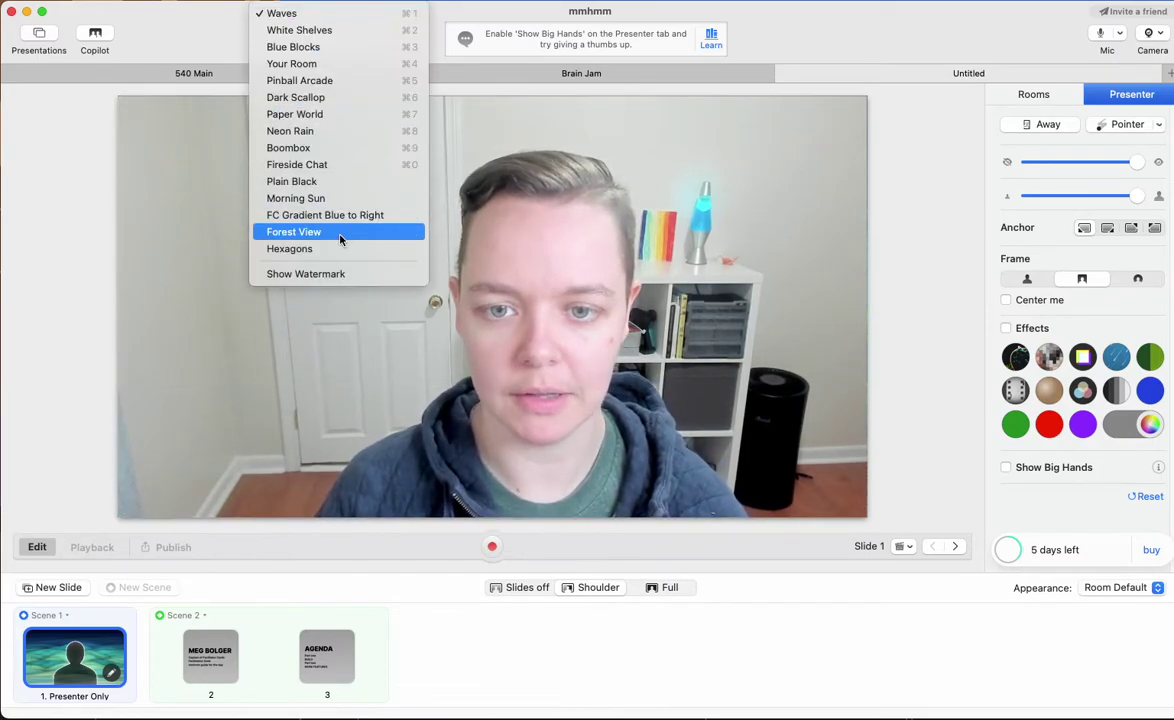
pyautogui.click(343, 273)
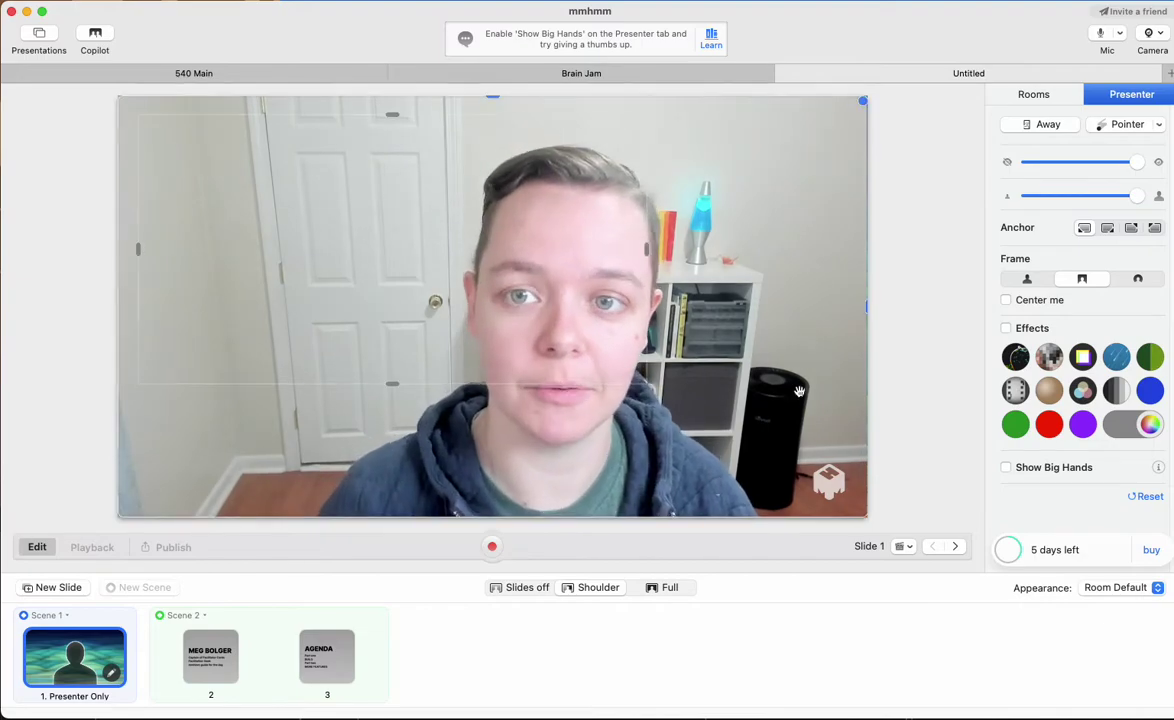
pyautogui.click(290, 2)
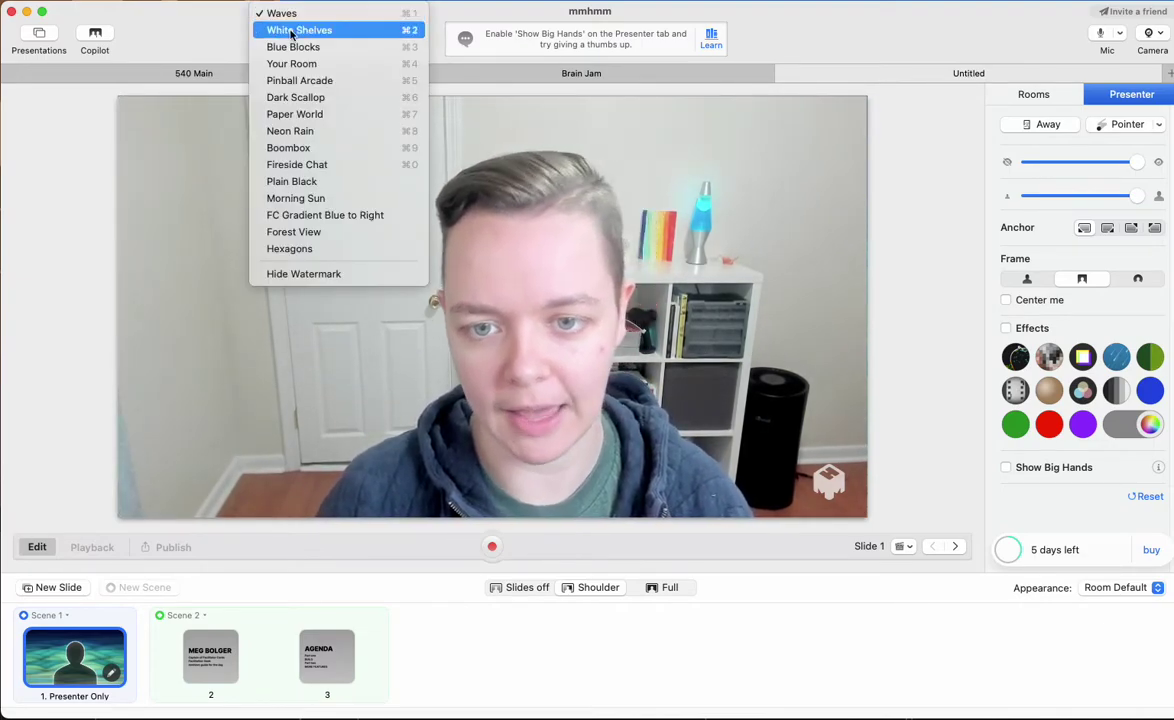
pyautogui.click(308, 275)
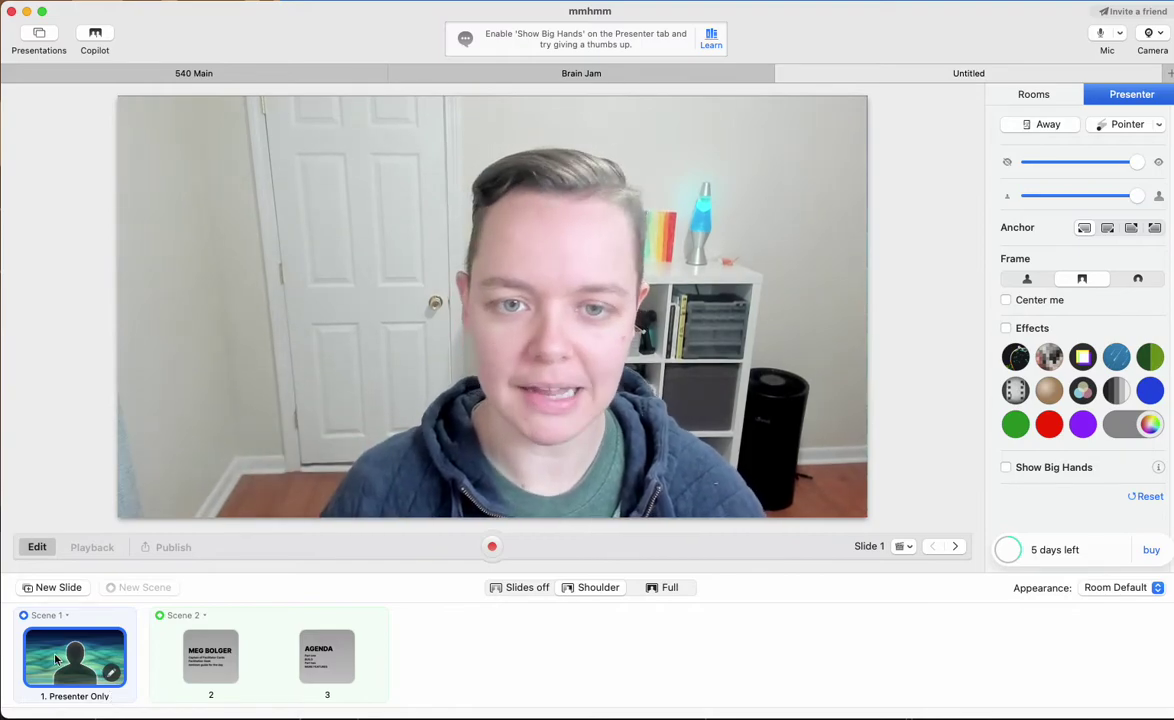
# Step back to the name-card slide, advance to Agenda, then open the New Slide type choices.
pyautogui.click(196, 660)
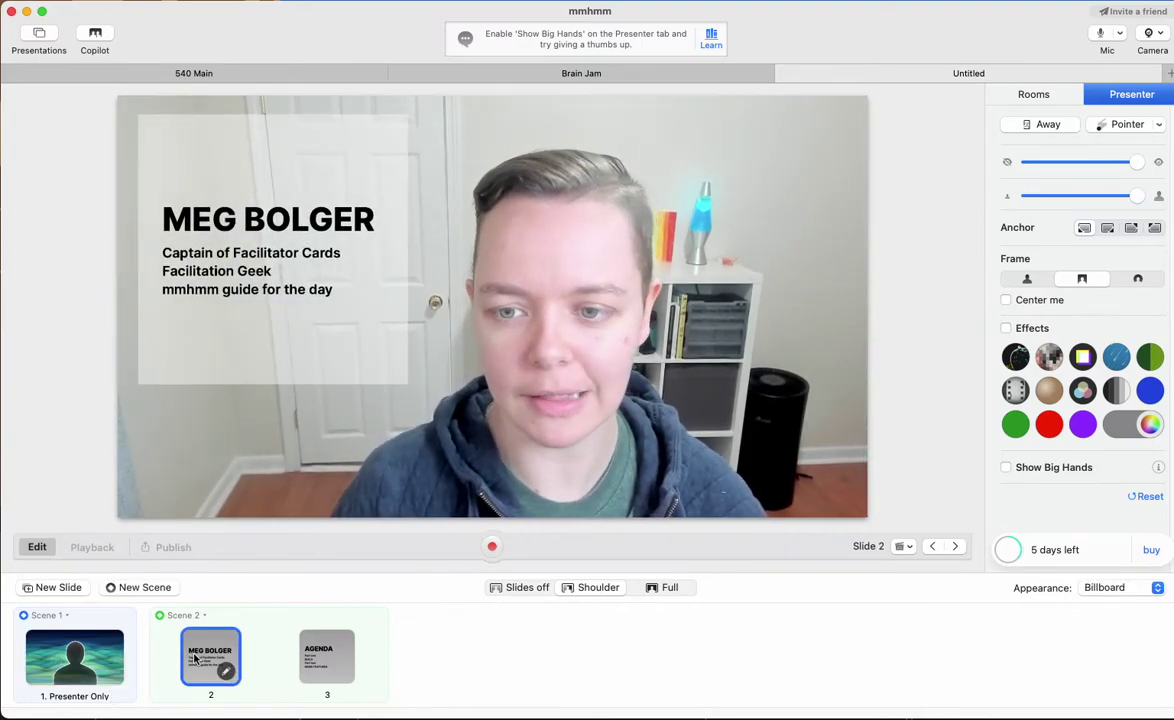
pyautogui.press('Right')
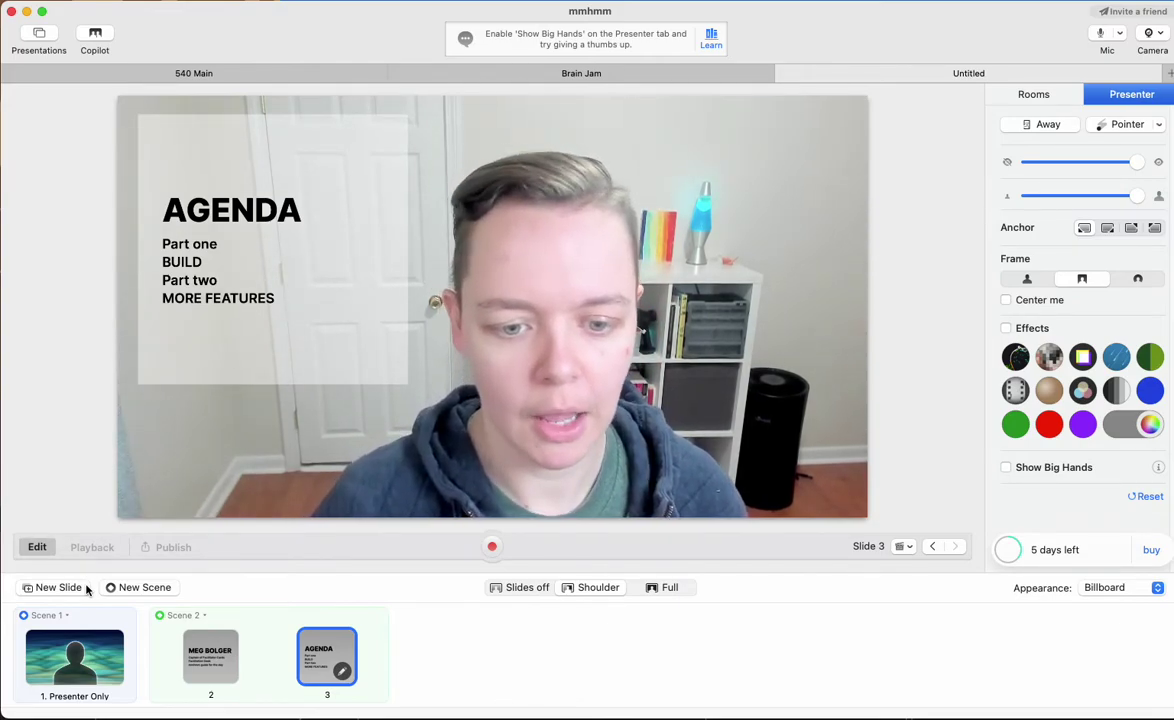
pyautogui.click(85, 588)
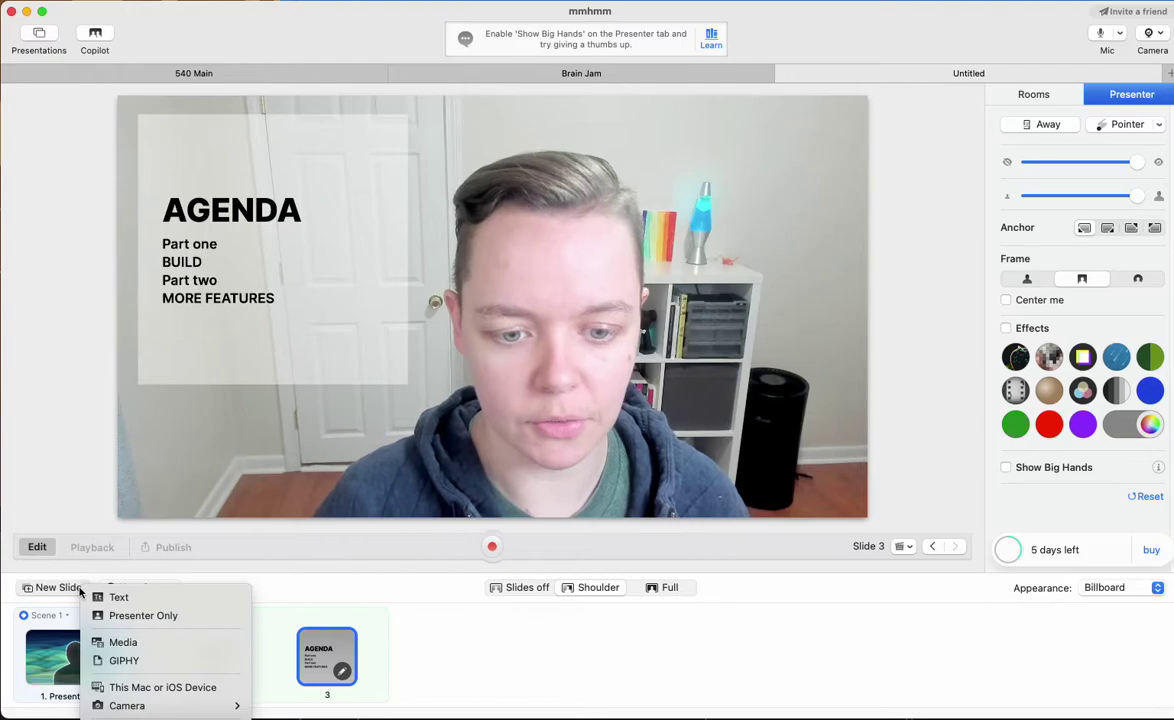
# Add Slide 4 sharing the Brain Jam Feb - AhaSlides window from this Mac.
pyautogui.click(122, 689)
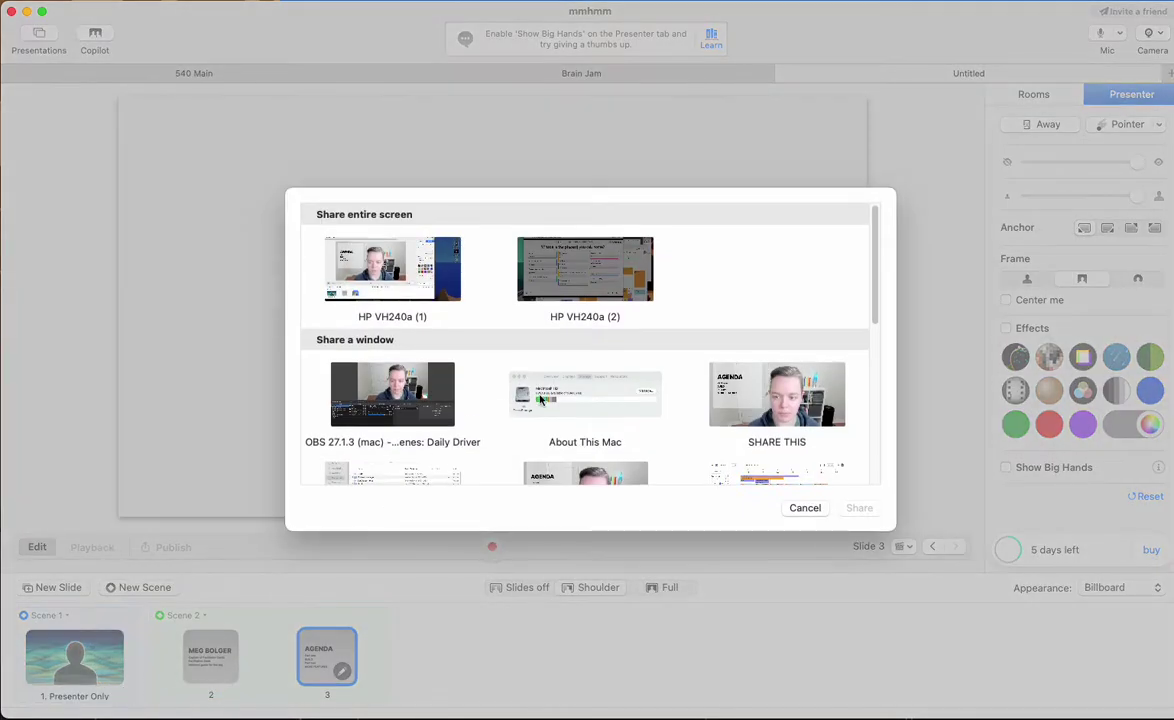
pyautogui.scroll(-6, 716, 380)
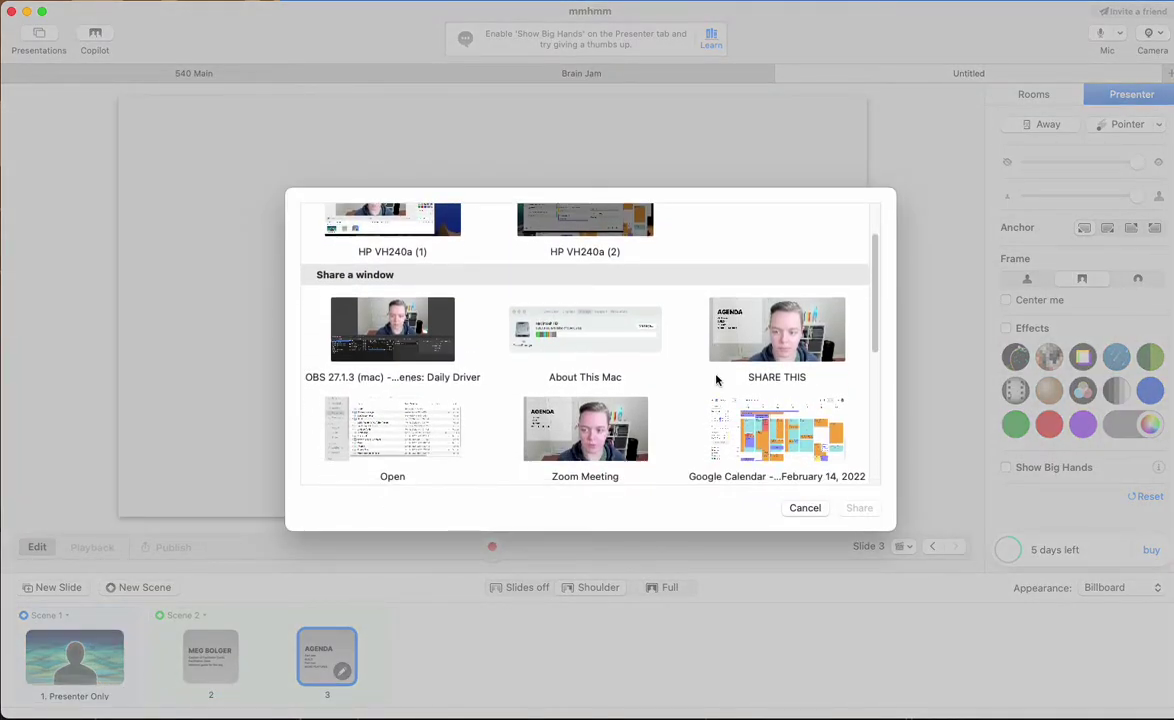
pyautogui.scroll(-3, 716, 380)
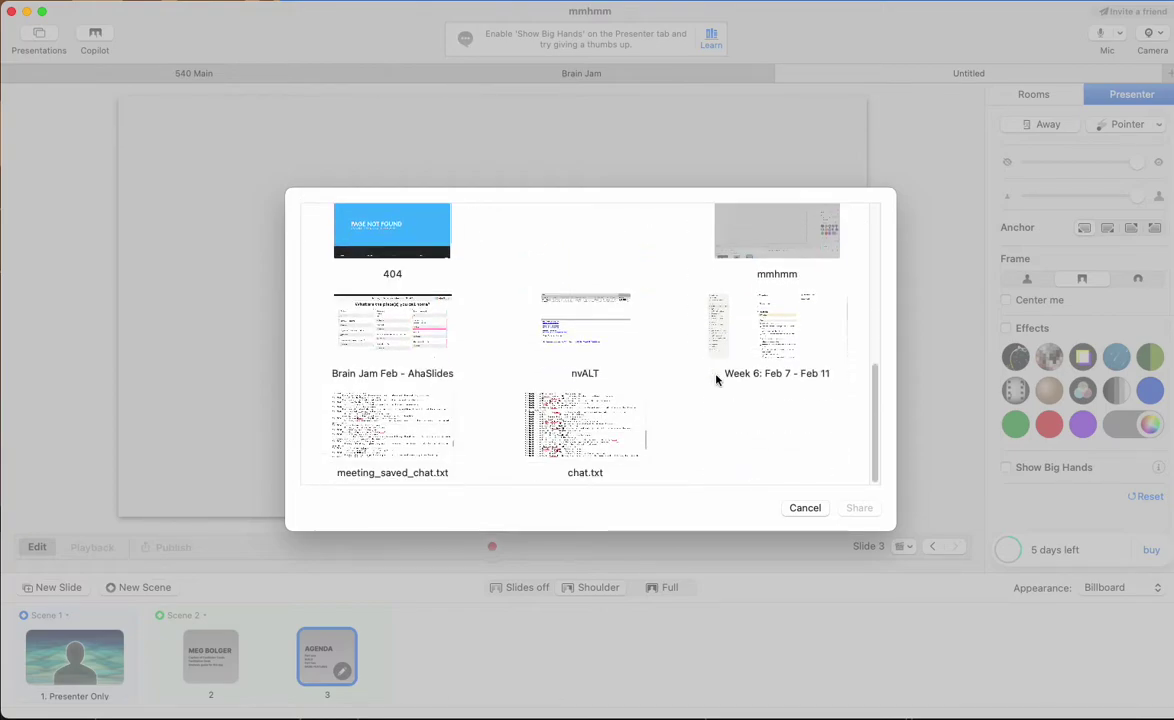
pyautogui.scroll(1, 716, 380)
pyautogui.click(440, 366)
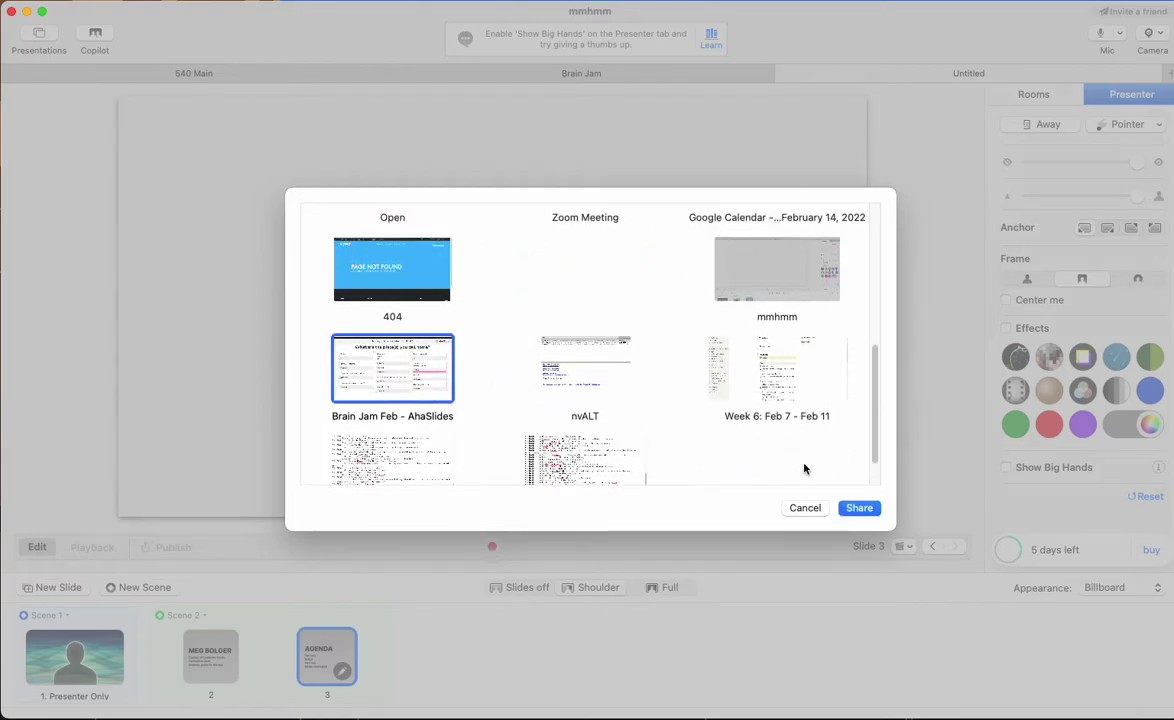
pyautogui.click(859, 508)
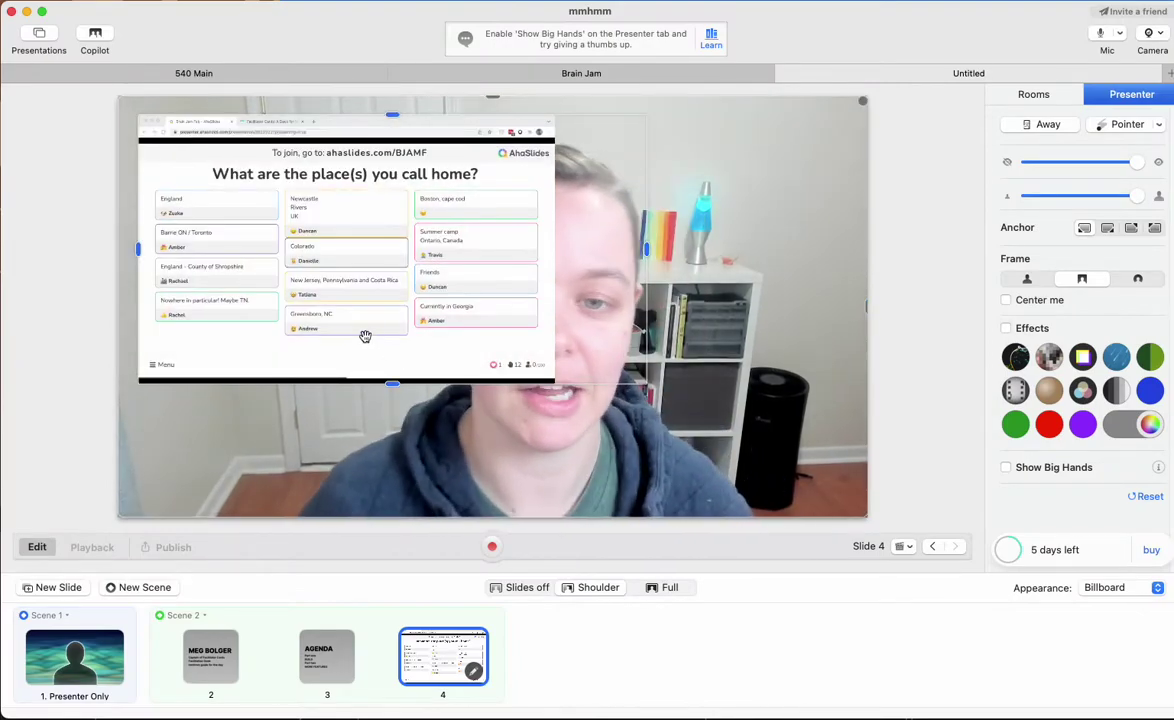
# Reposition and resize the shared AhaSlides window, then switch Slide 4 to the Full layout.
pyautogui.moveTo(364, 330); pyautogui.dragTo(346, 307)
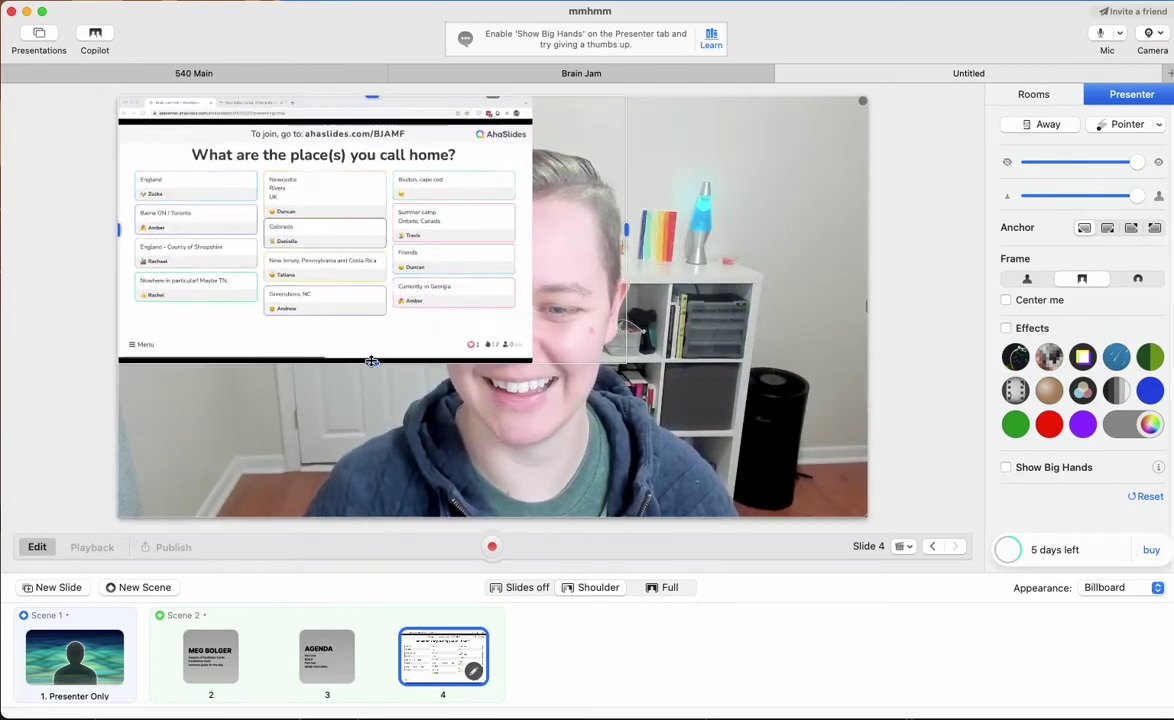
pyautogui.moveTo(369, 361); pyautogui.dragTo(364, 251)
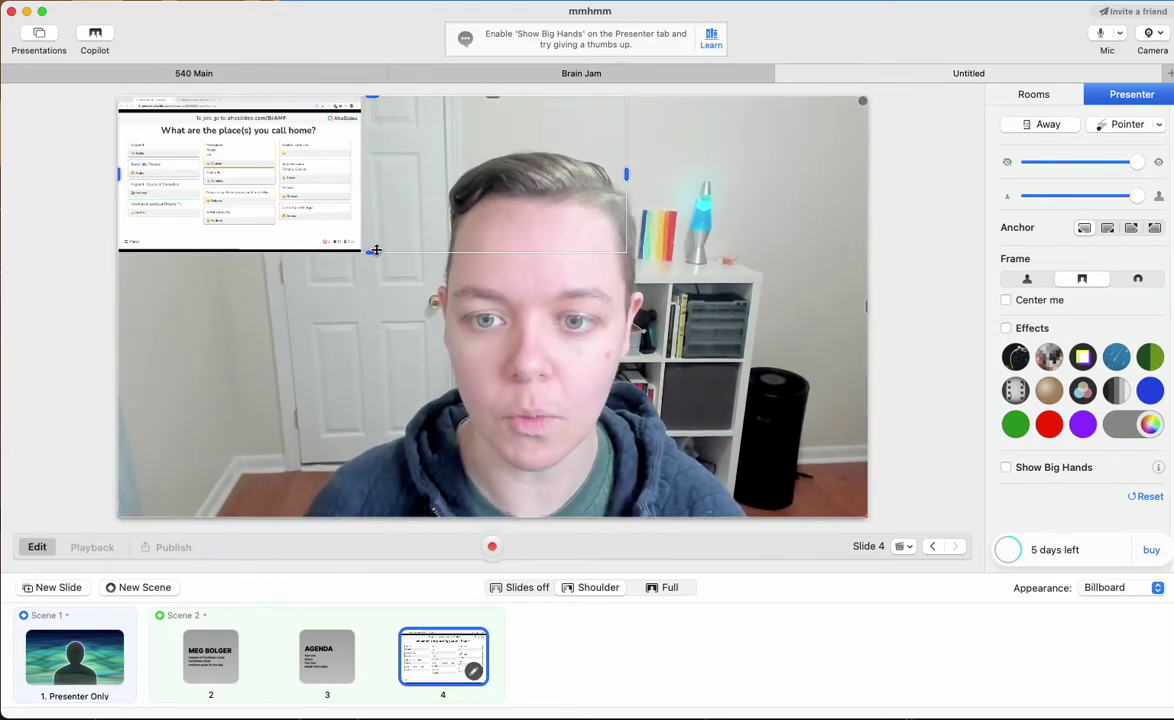
pyautogui.moveTo(375, 250); pyautogui.dragTo(375, 485)
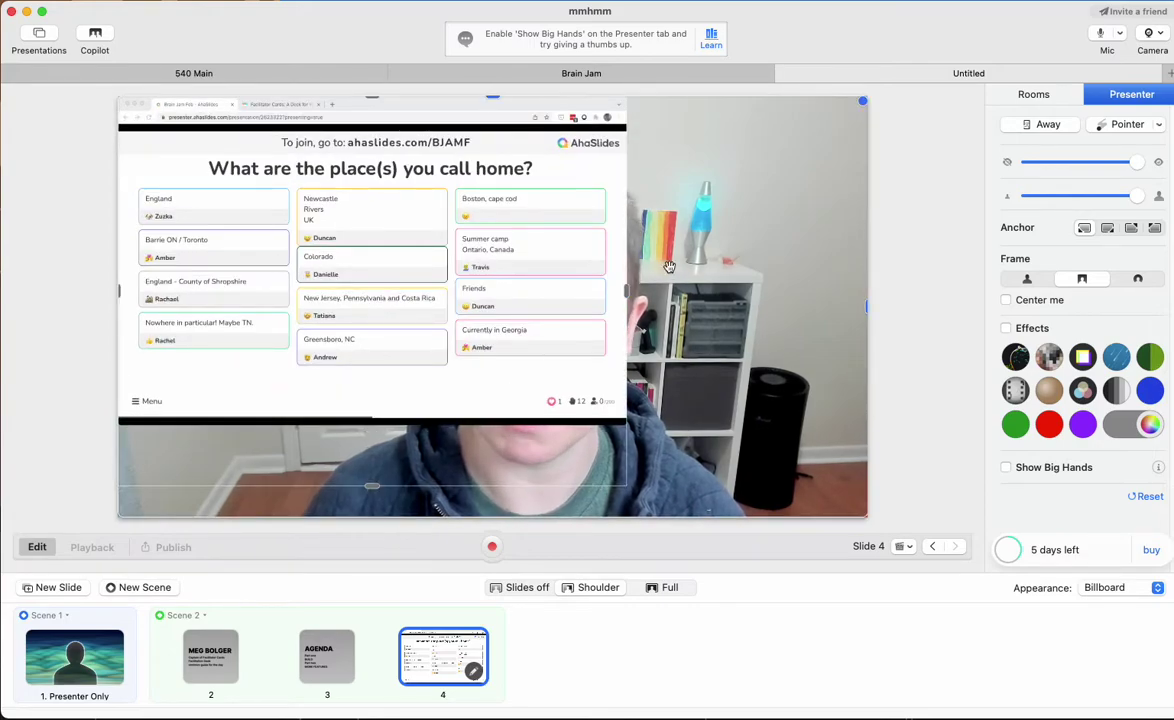
pyautogui.moveTo(626, 291); pyautogui.dragTo(802, 292)
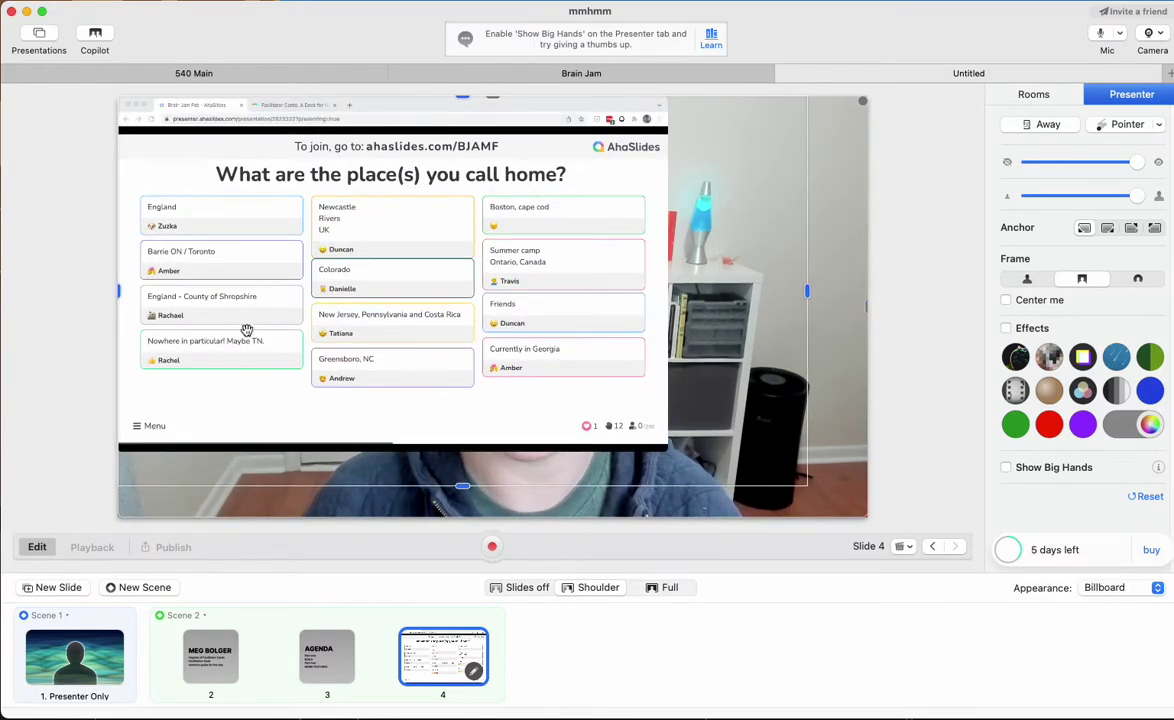
pyautogui.click(664, 590)
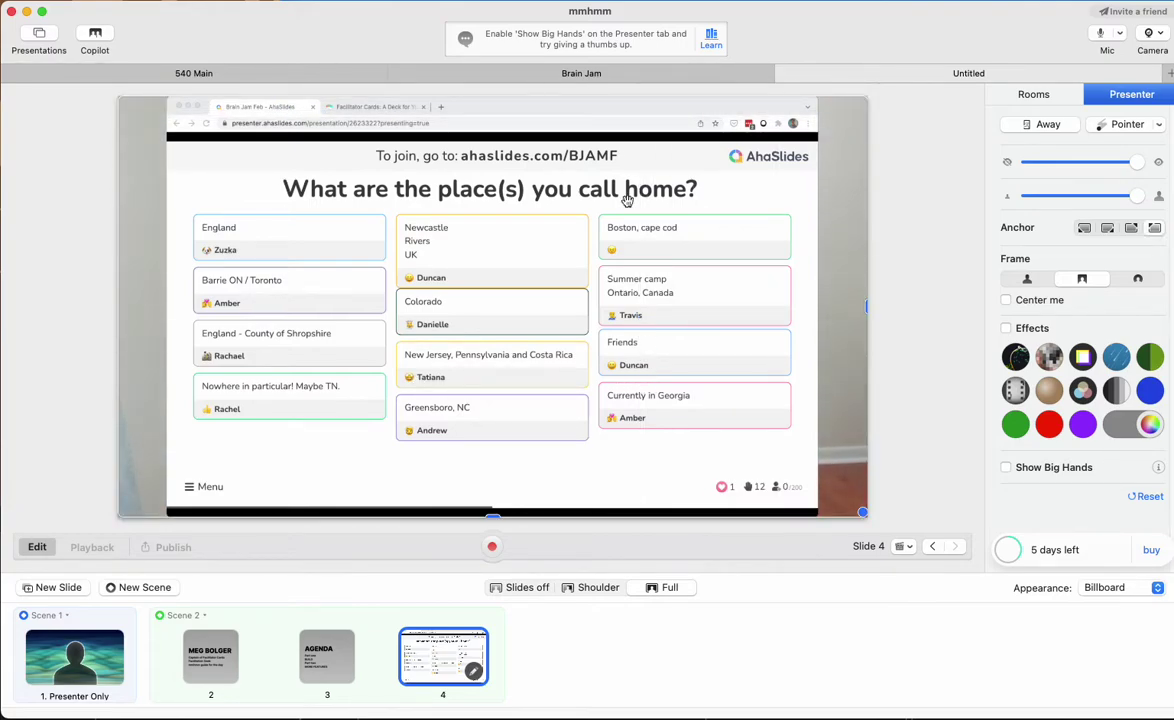
# Make Scene 3 with a small bottom-right presenter cutout over the AhaSlides slide, then move to Zoom.
pyautogui.click(145, 587)
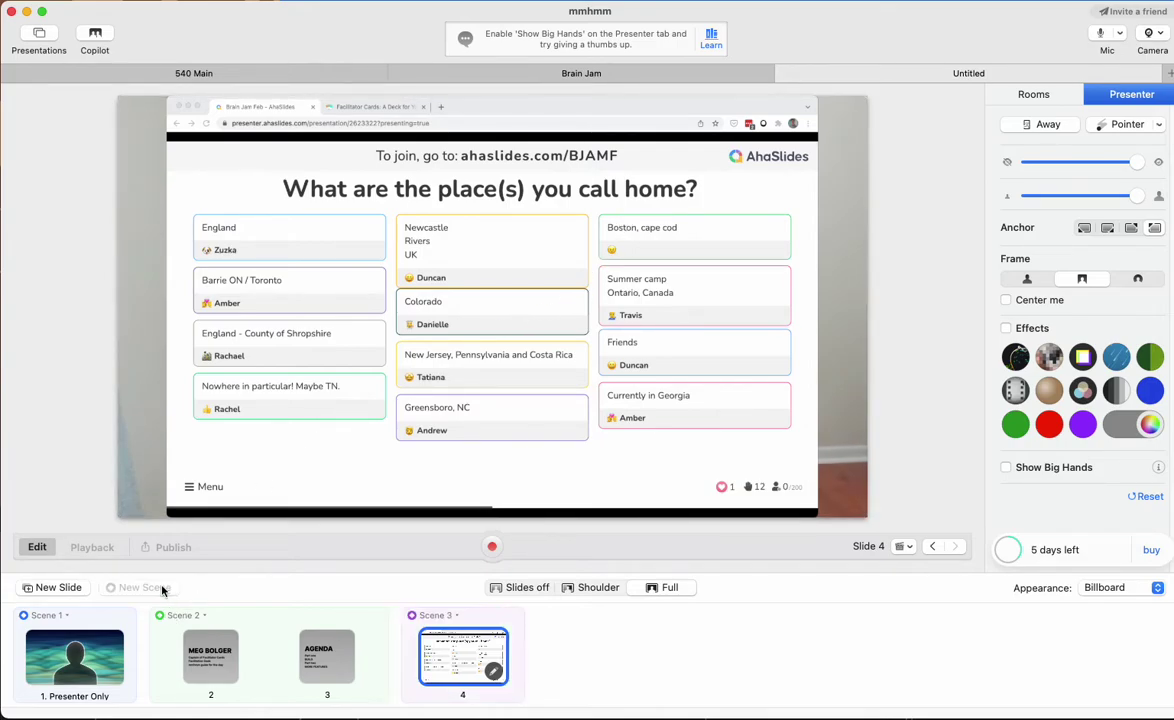
pyautogui.click(1025, 279)
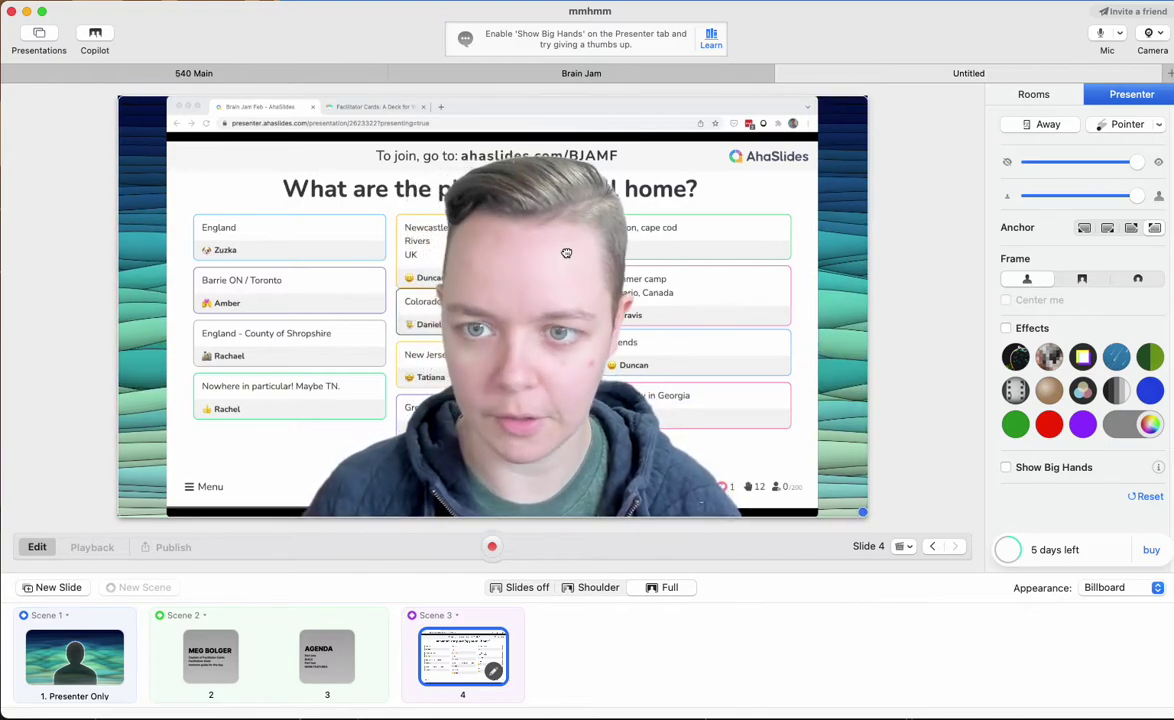
pyautogui.moveTo(862, 99); pyautogui.dragTo(560, 345)
pyautogui.moveTo(502, 423); pyautogui.dragTo(782, 462)
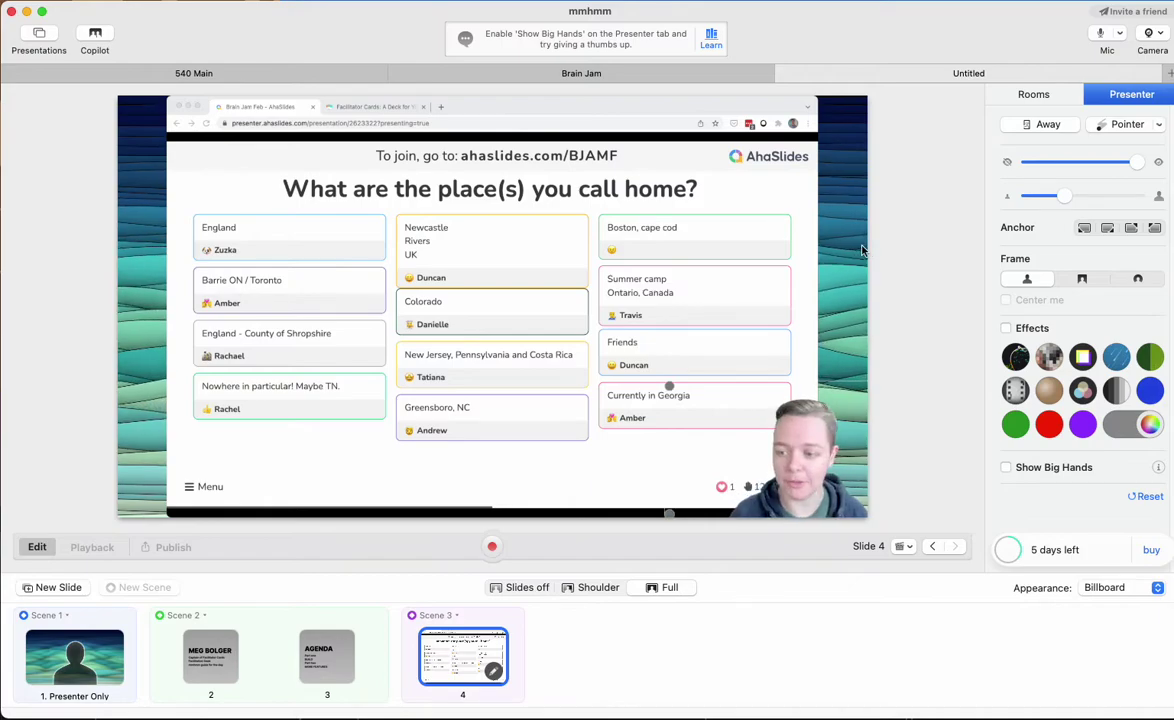
pyautogui.hotkey('ctrl', 'Right')
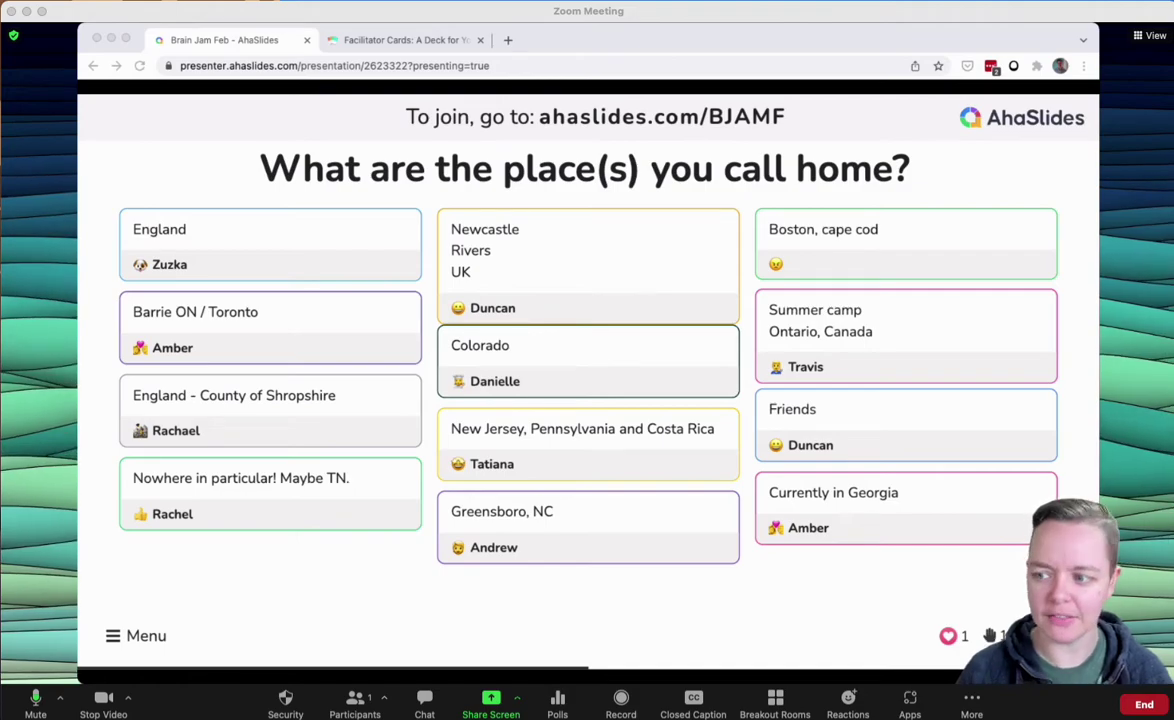
# Return to mmhmm from Zoom and move its window fully onto the screen.
pyautogui.press('super+Tab')
pyautogui.moveTo(460, 80); pyautogui.dragTo(906, 63)
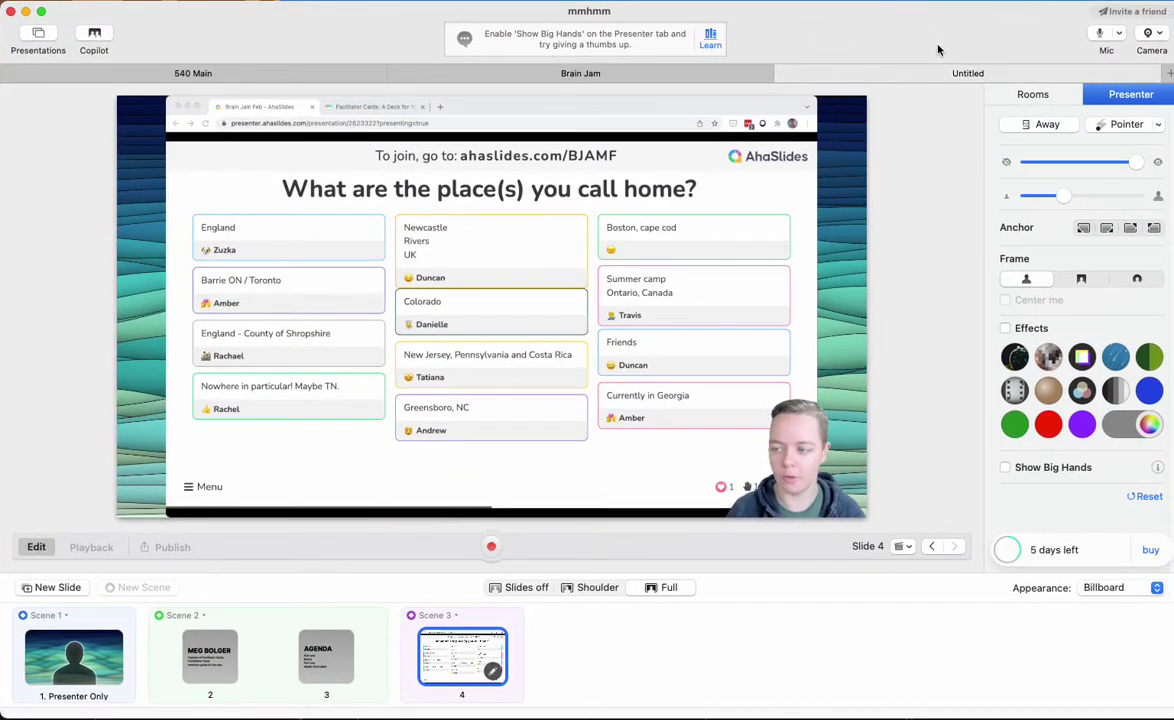
# Try the Morning Sun room, then settle on the FC Gradient room behind Slide 4.
pyautogui.click(1040, 97)
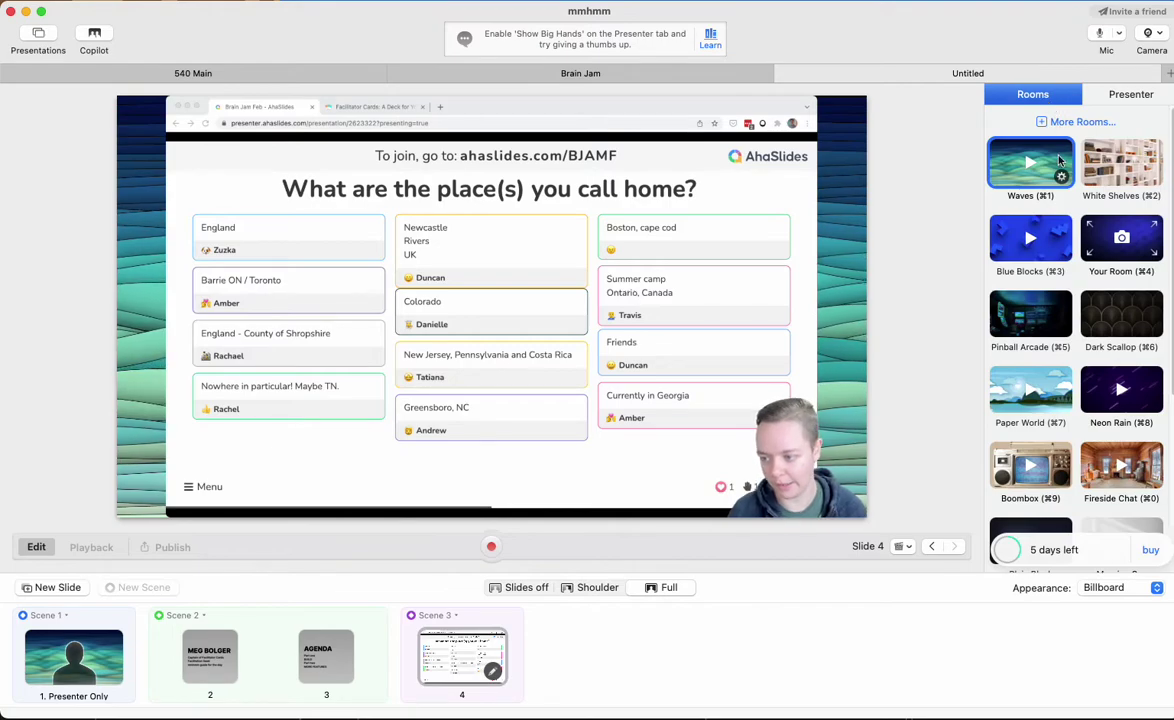
pyautogui.scroll(-2, 1047, 313)
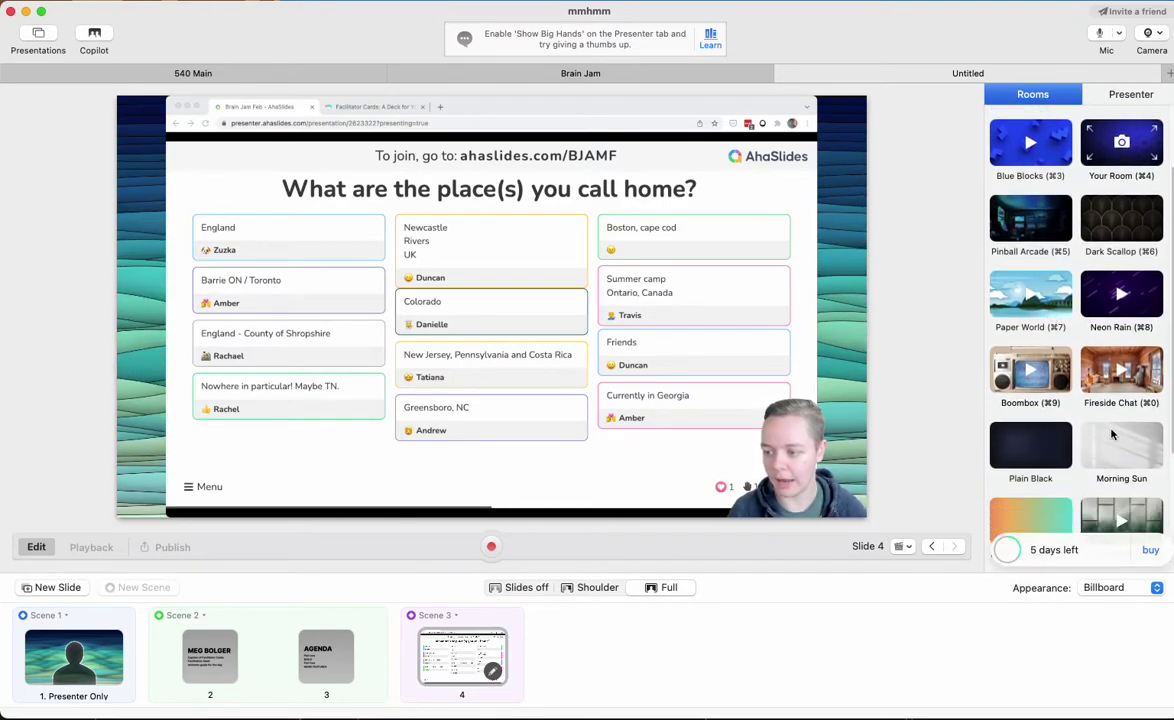
pyautogui.click(1128, 449)
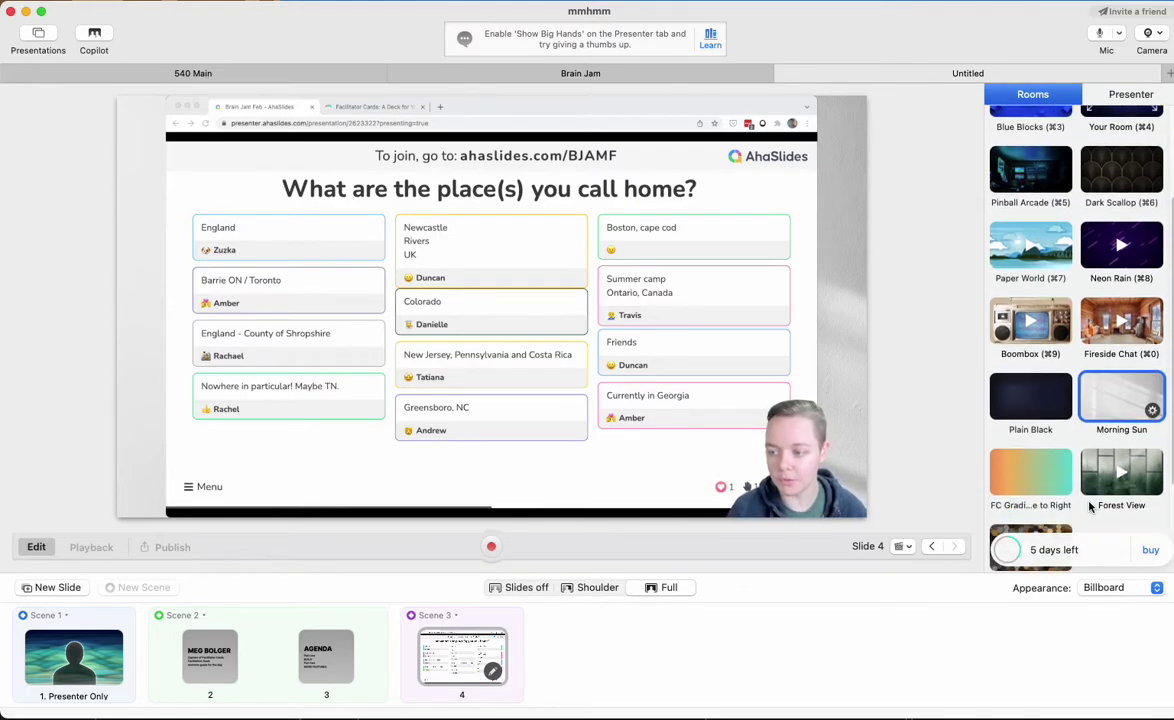
pyautogui.scroll(-2, 1100, 507)
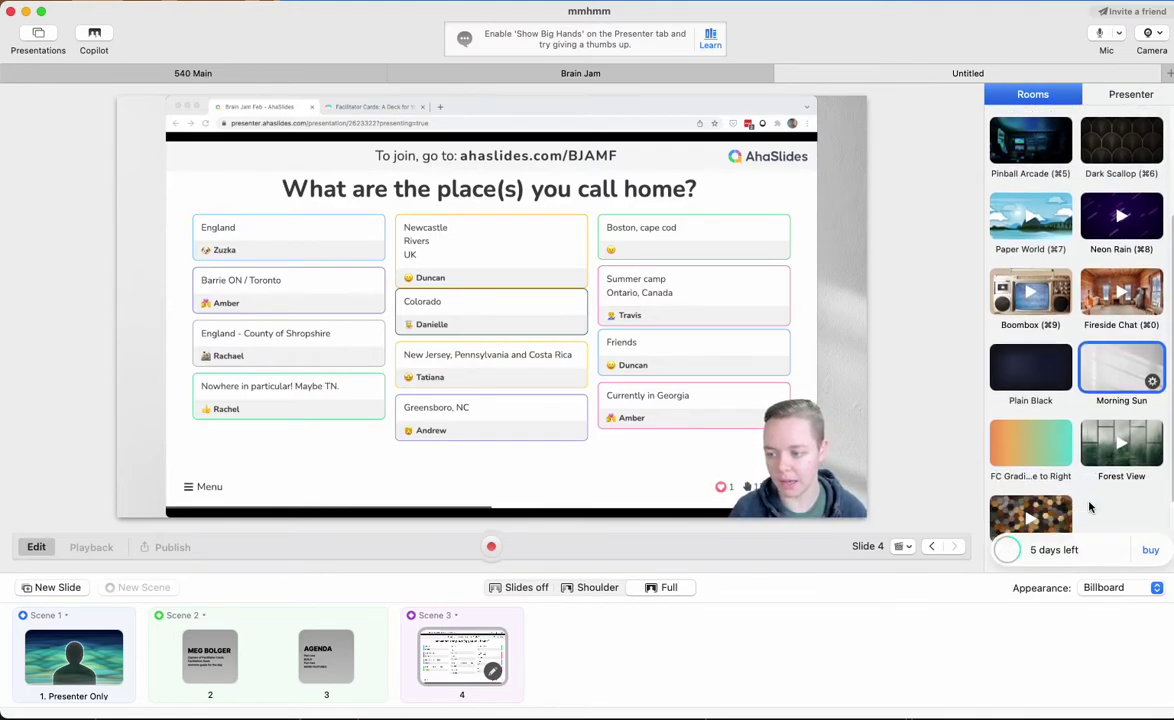
pyautogui.click(1055, 457)
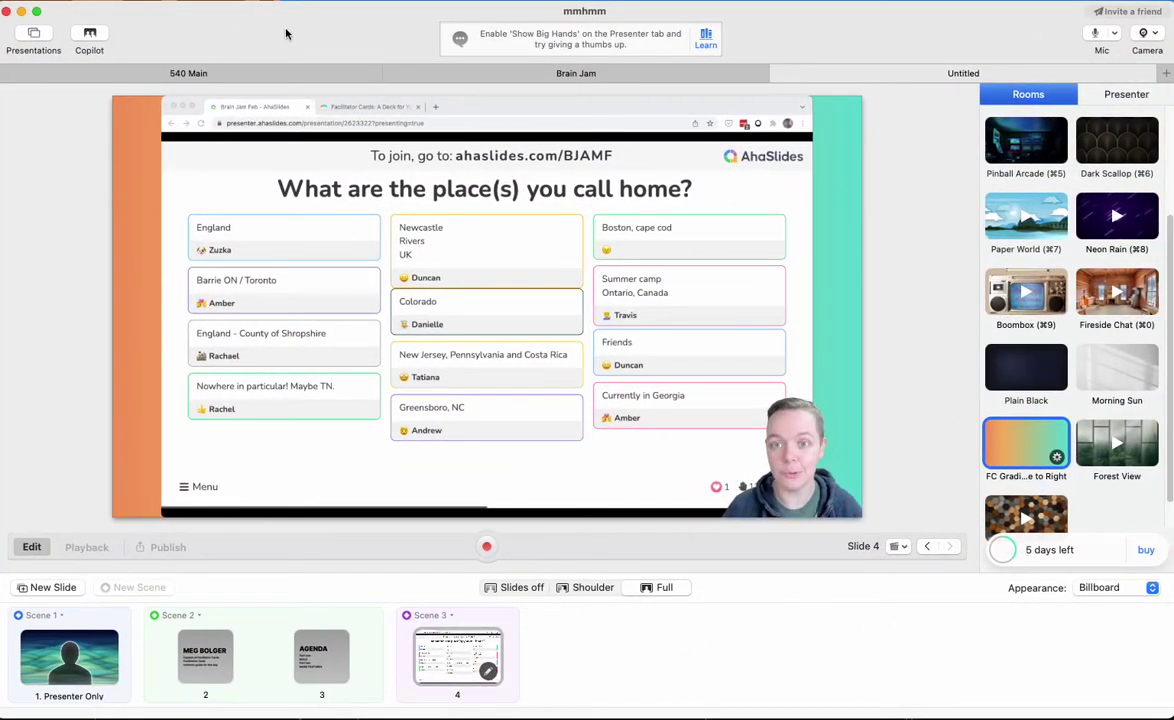
# Give the name slide the Shoulder layout and make its name card shorter and narrower.
pyautogui.click(80, 652)
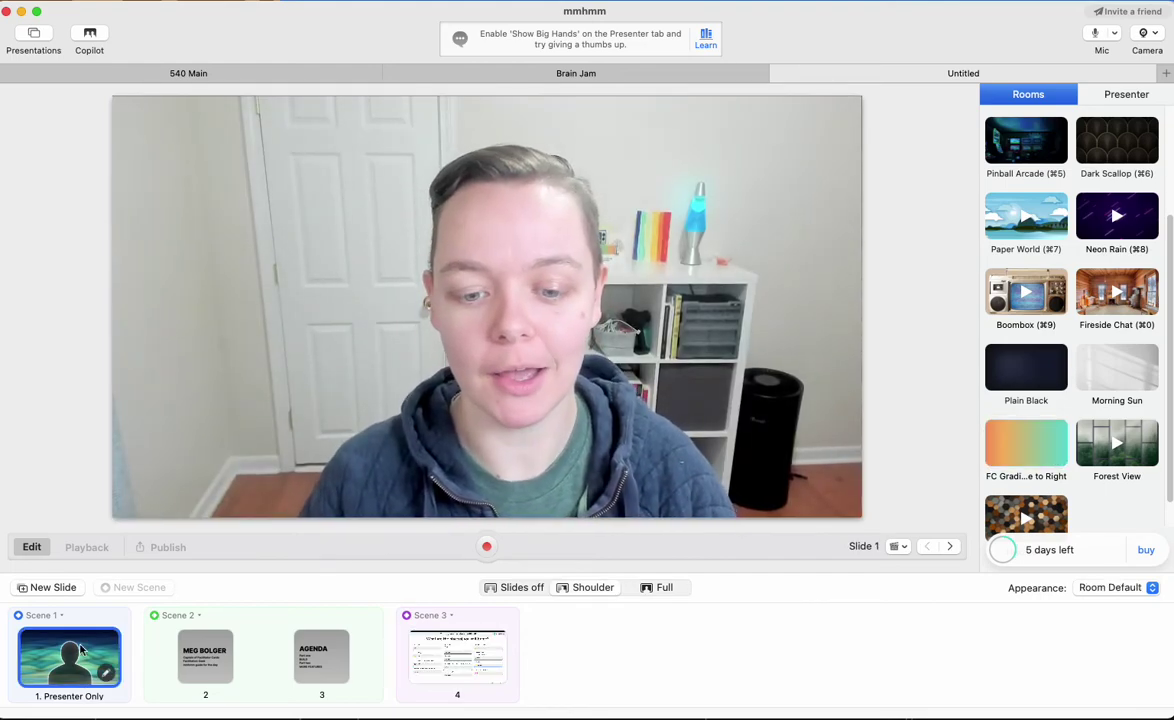
pyautogui.click(199, 649)
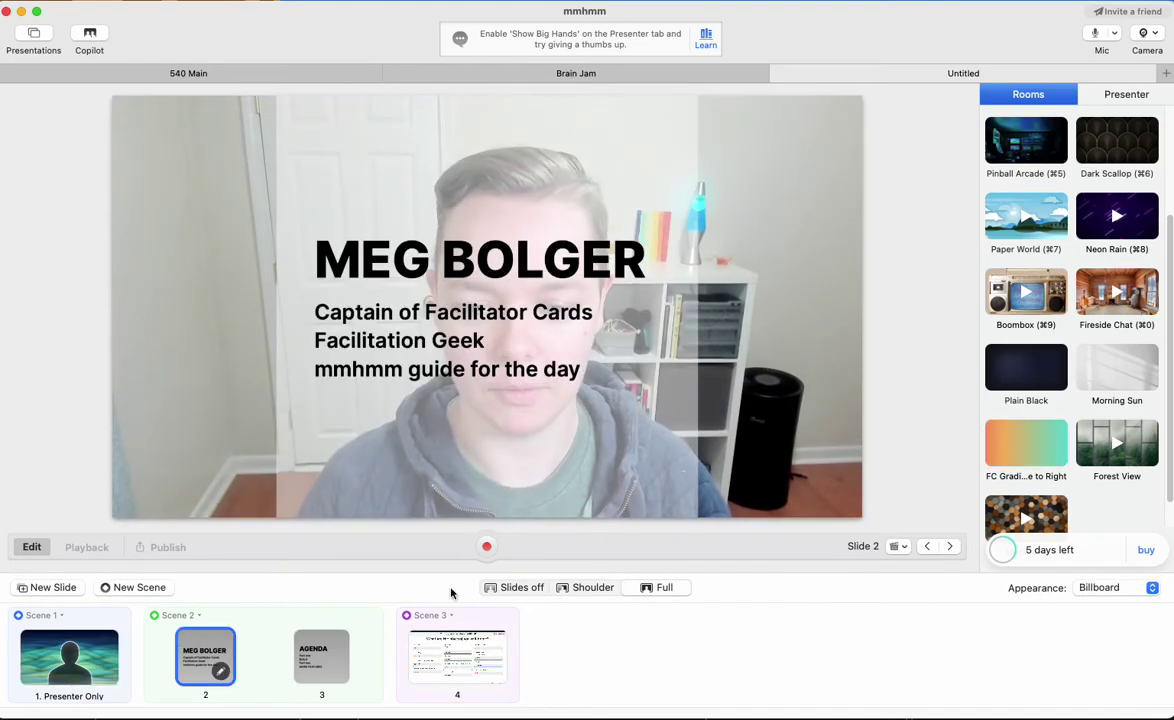
pyautogui.click(585, 588)
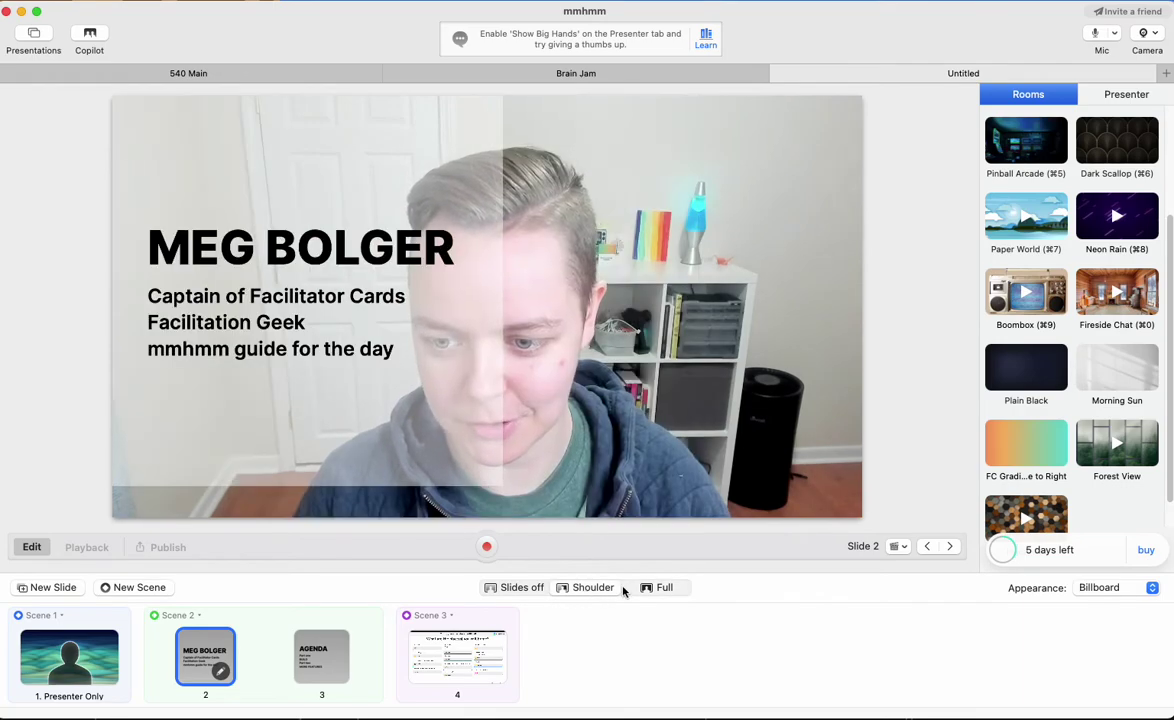
pyautogui.moveTo(457, 484); pyautogui.dragTo(418, 359)
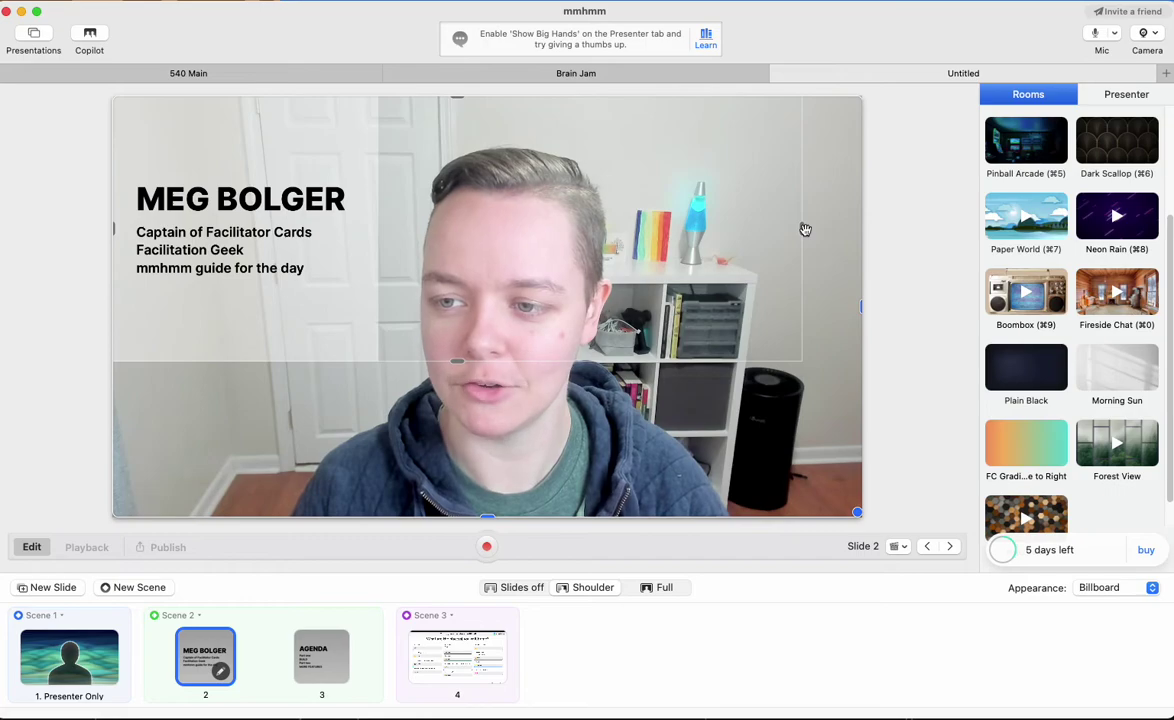
pyautogui.moveTo(384, 246); pyautogui.dragTo(328, 262)
# Preview the Agenda and AhaSlides slides, then nudge the name card slightly right and down.
pyautogui.click(322, 652)
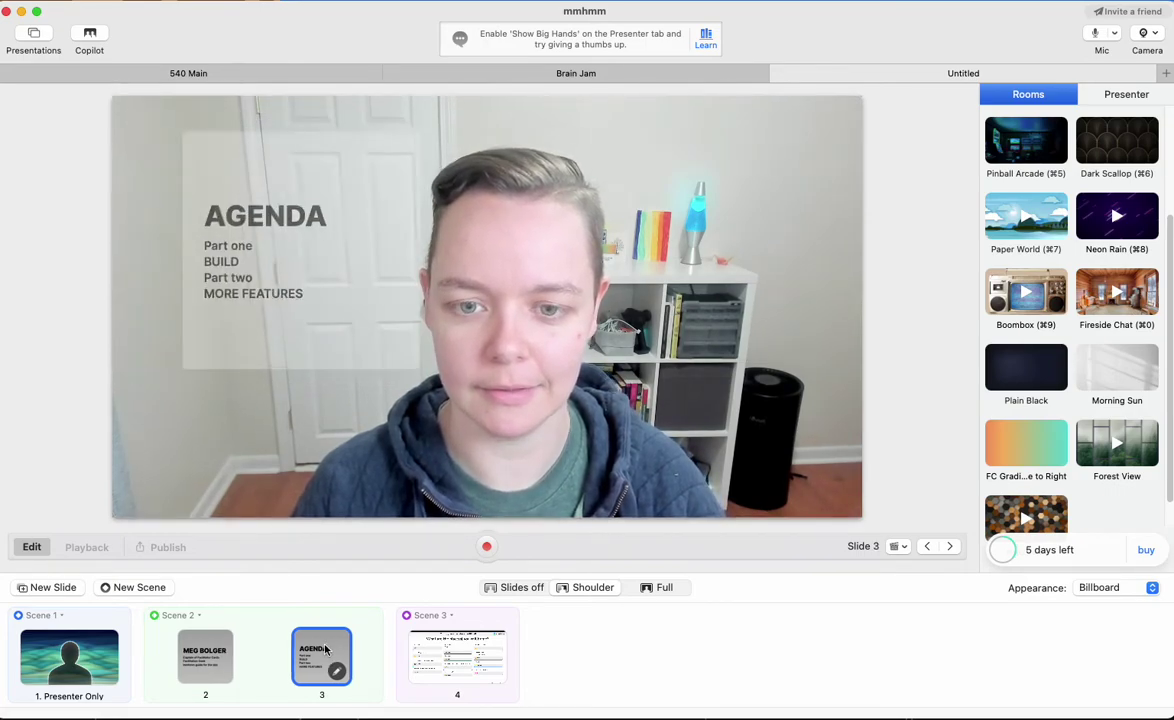
pyautogui.click(409, 656)
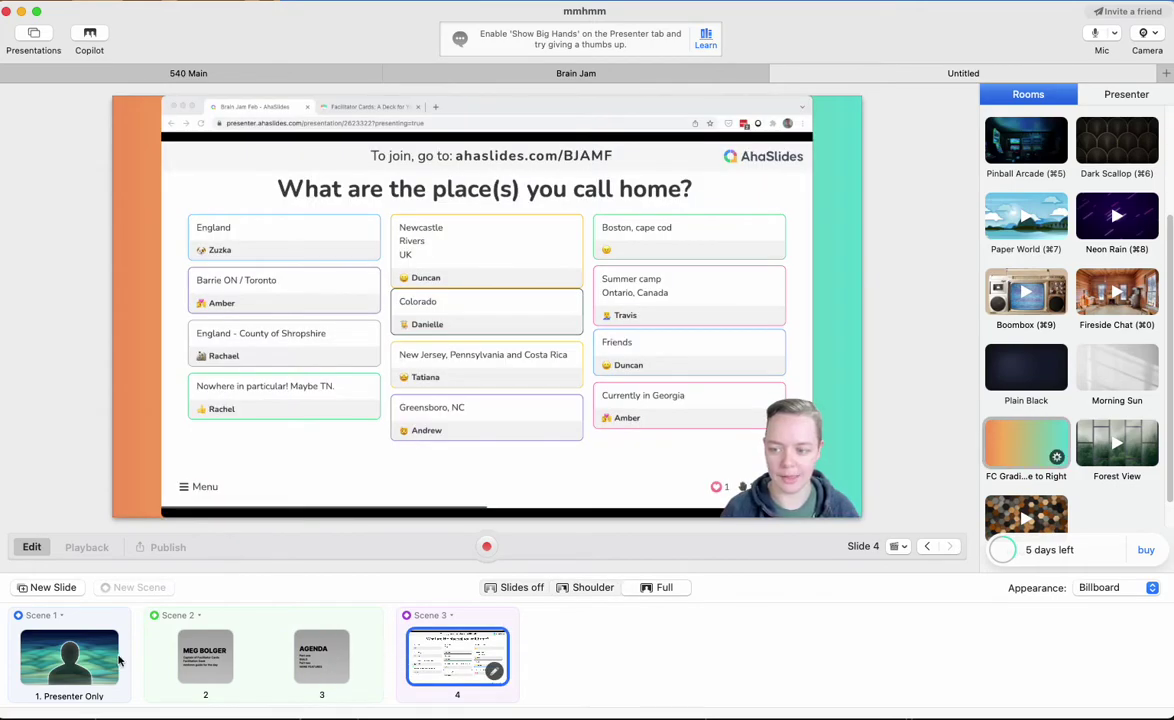
pyautogui.click(215, 652)
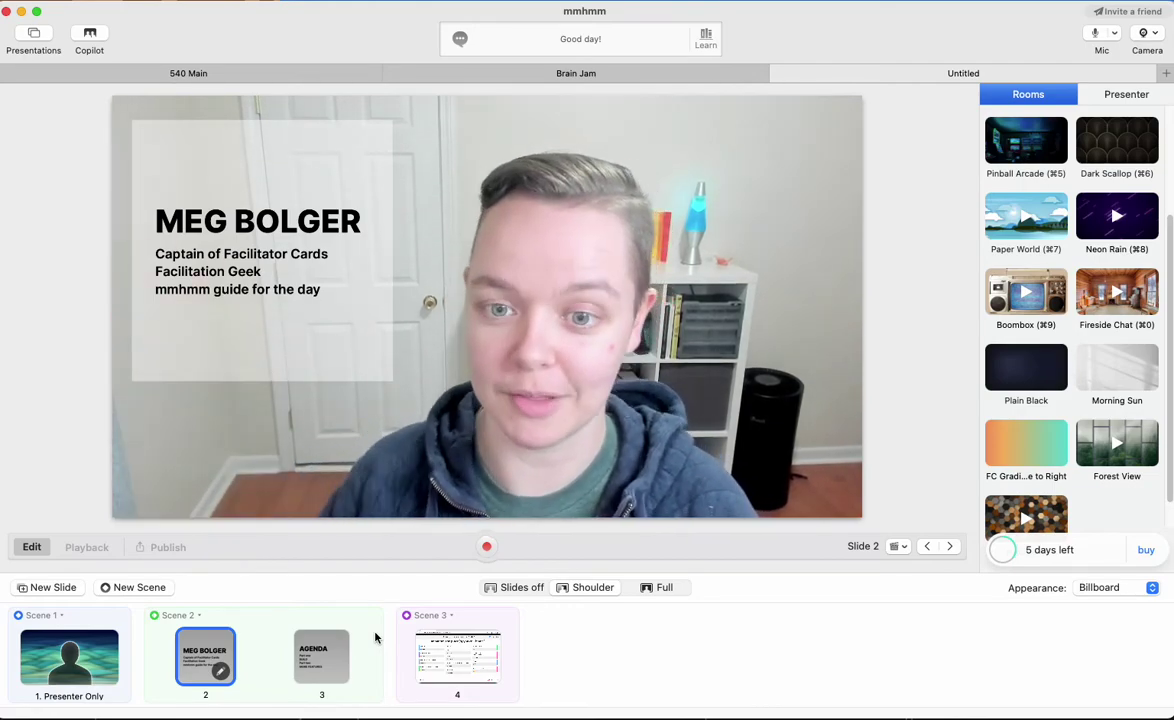
pyautogui.click(315, 341)
pyautogui.moveTo(315, 341); pyautogui.dragTo(325, 345)
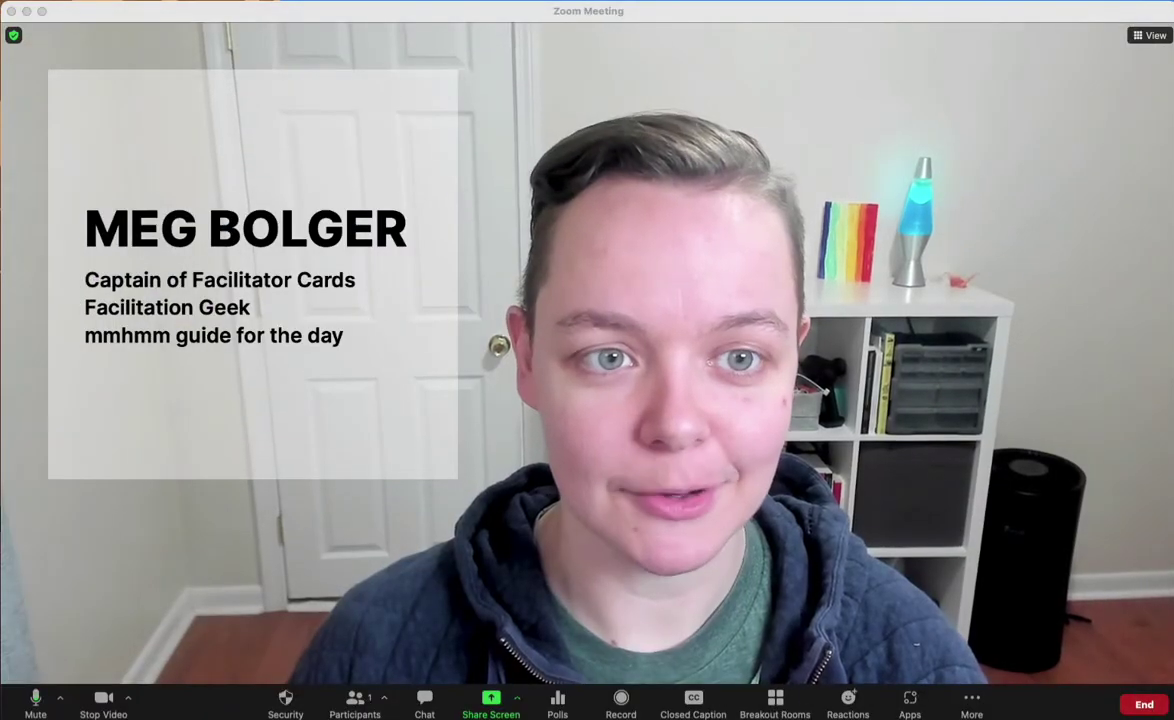